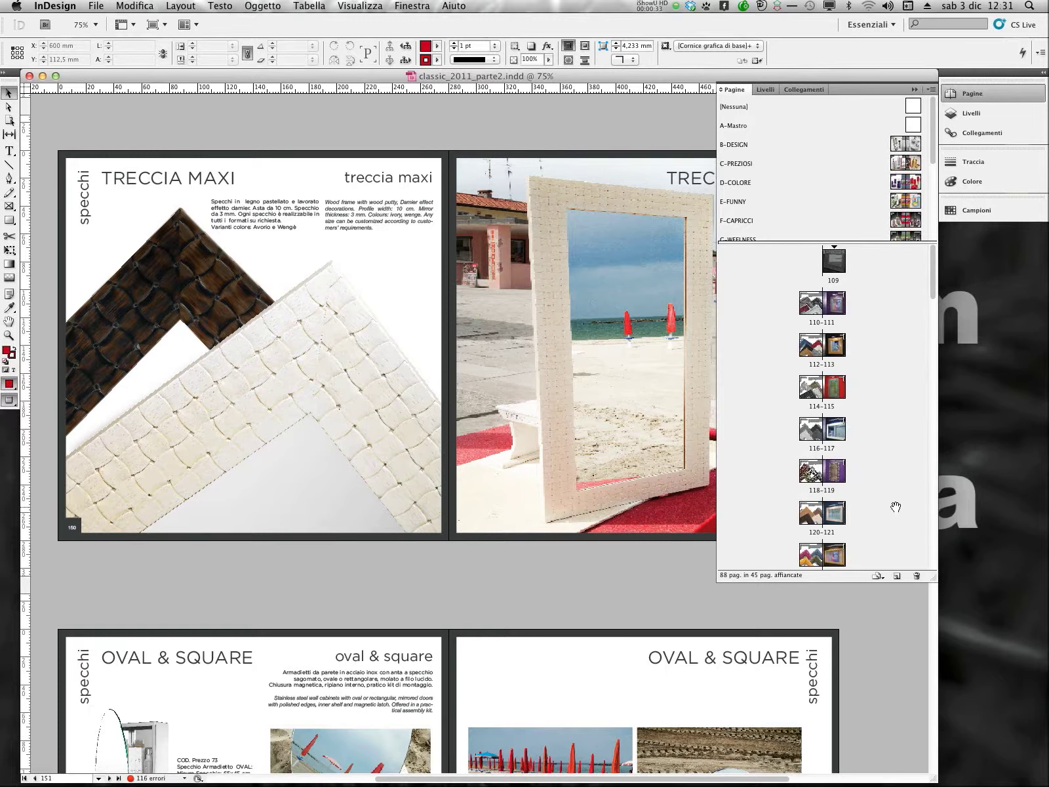
Step: Display spread 110–111 and look through the catalogue's page spreads in an enlarged page overview
{"action": "double_click", "coordinate": [834, 307]}
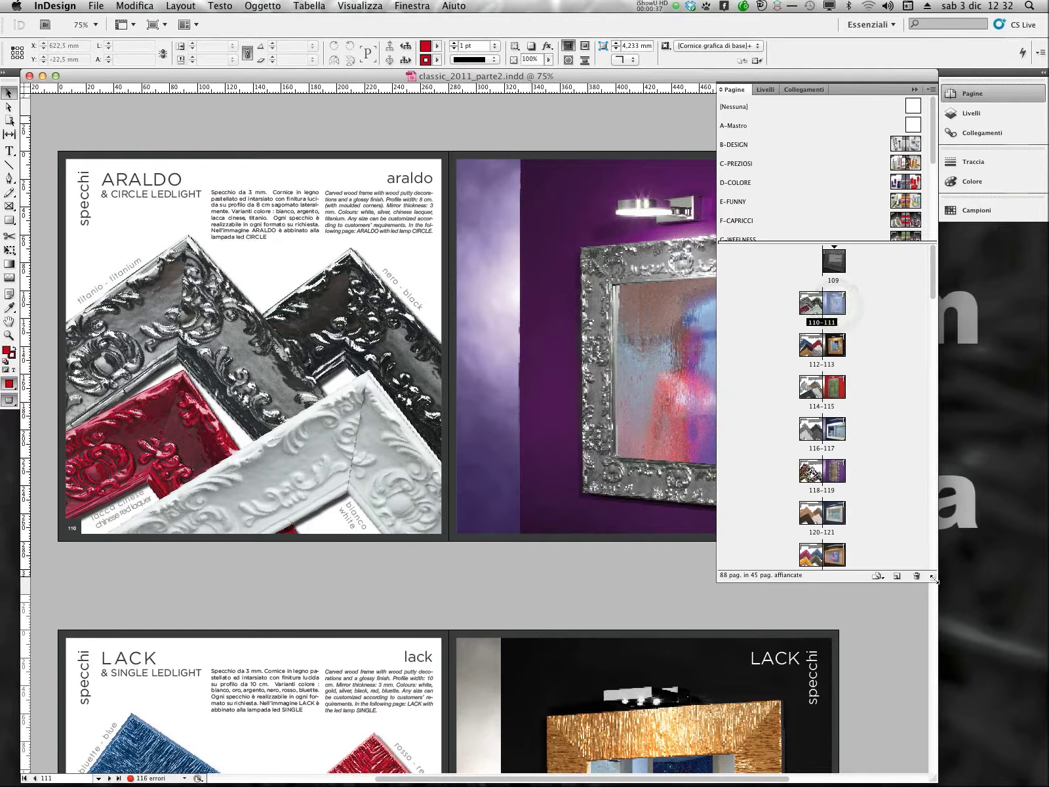
{"action": "left_click_drag", "start_coordinate": [933, 580], "coordinate": [931, 780]}
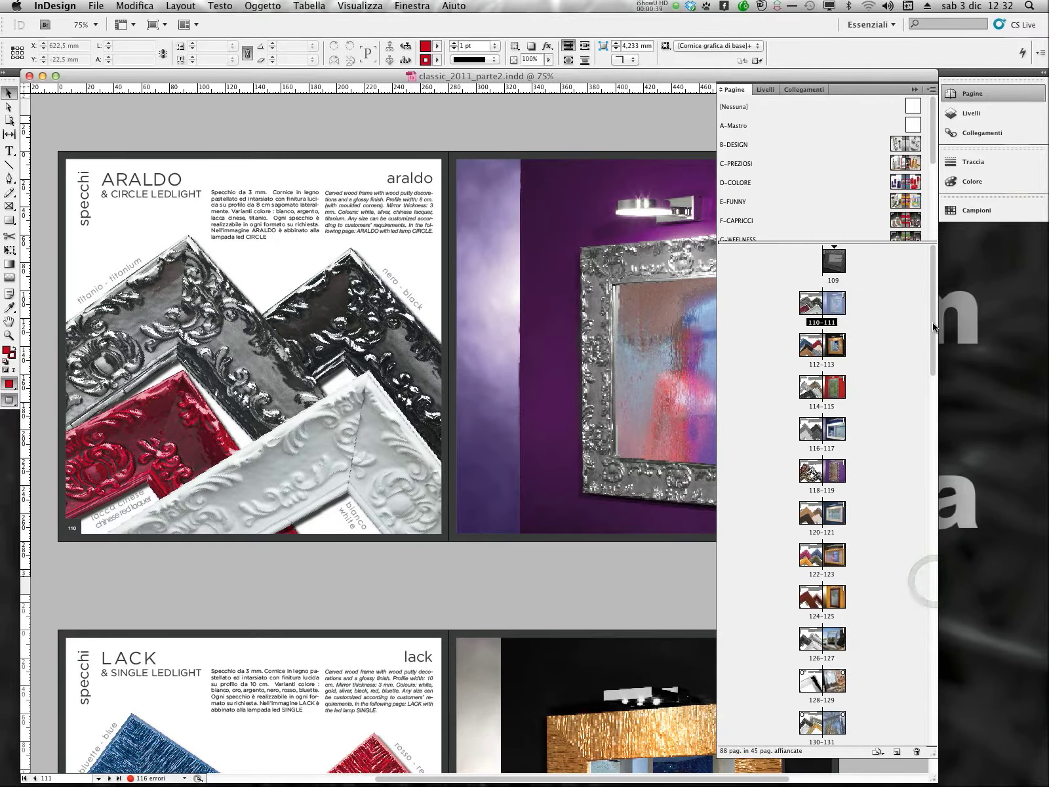
{"action": "left_click_drag", "start_coordinate": [934, 325], "coordinate": [893, 322]}
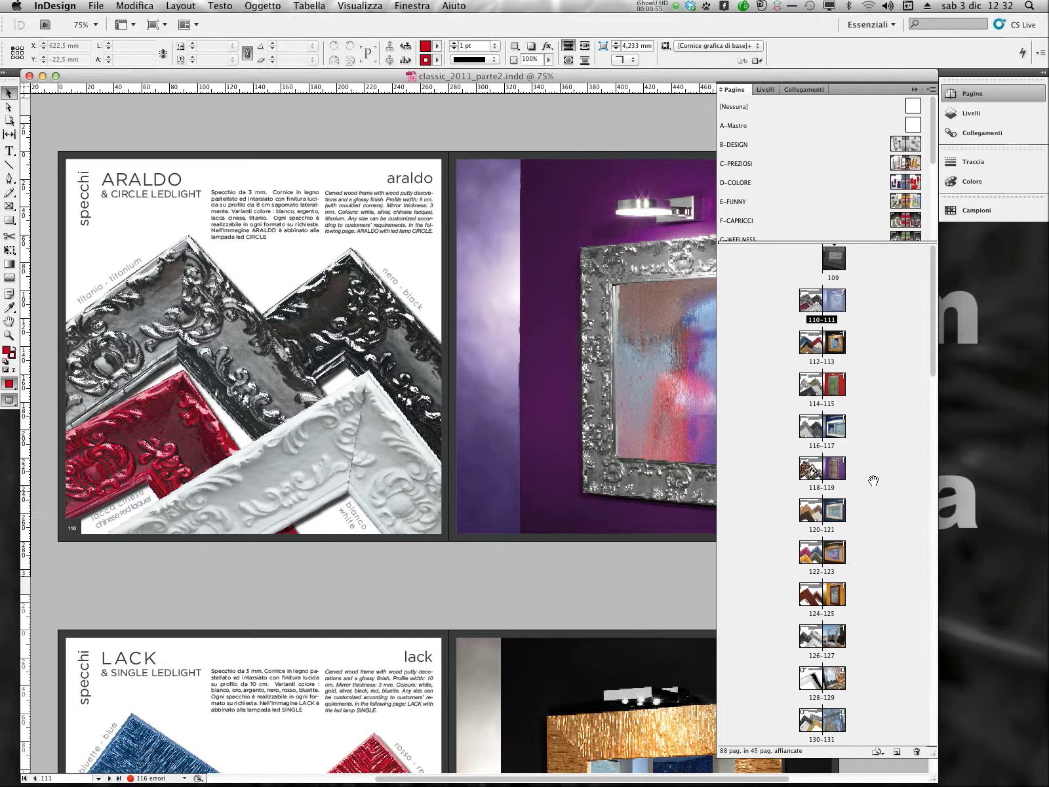
{"action": "scroll", "coordinate": [936, 330], "scroll_direction": "down", "scroll_amount": 8}
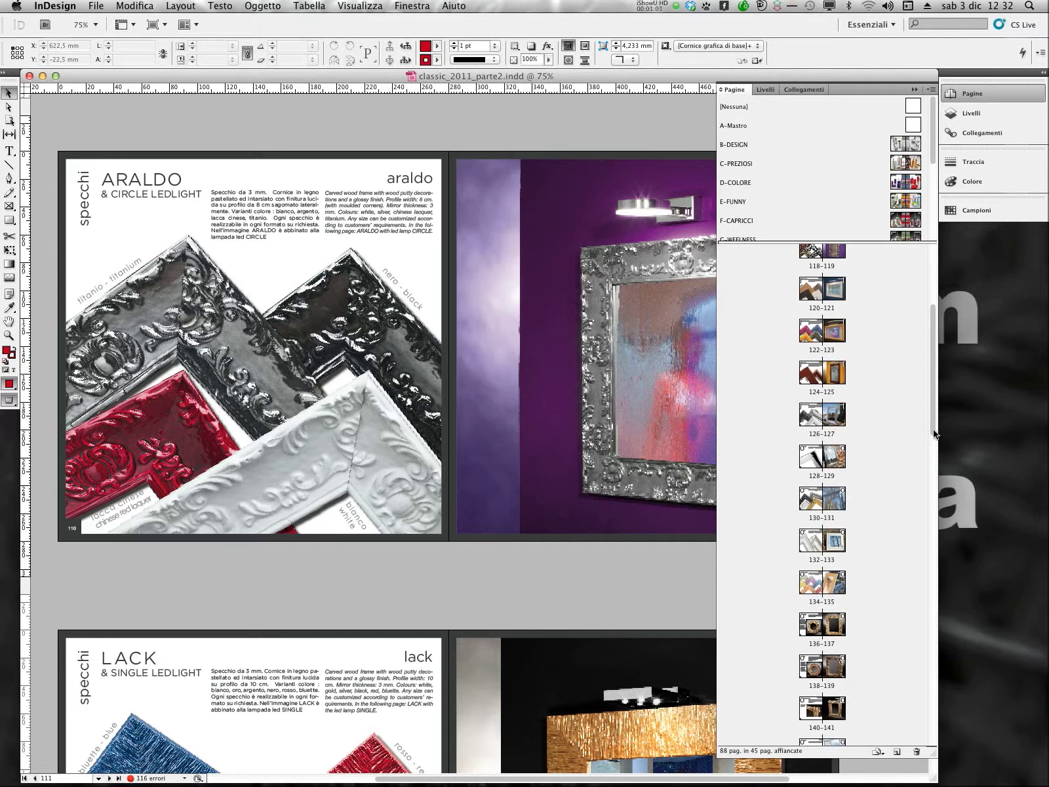
{"action": "scroll", "coordinate": [931, 433], "scroll_direction": "up", "scroll_amount": 6}
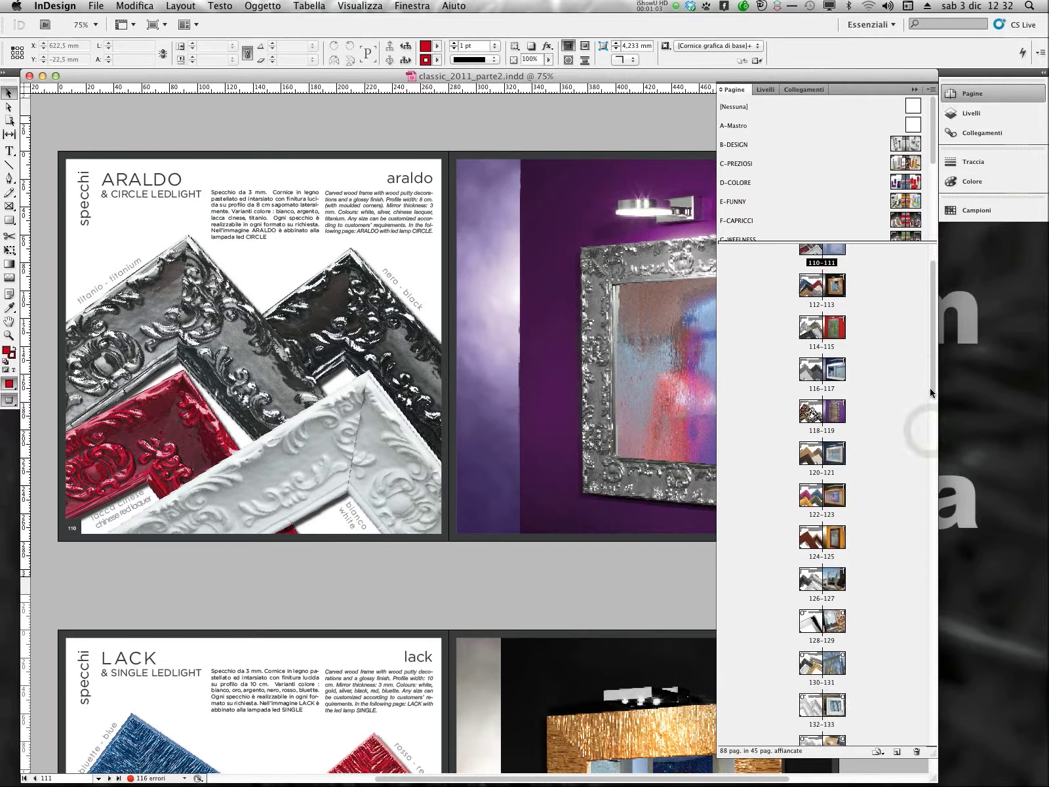
{"action": "scroll", "coordinate": [929, 390], "scroll_direction": "up", "scroll_amount": 3}
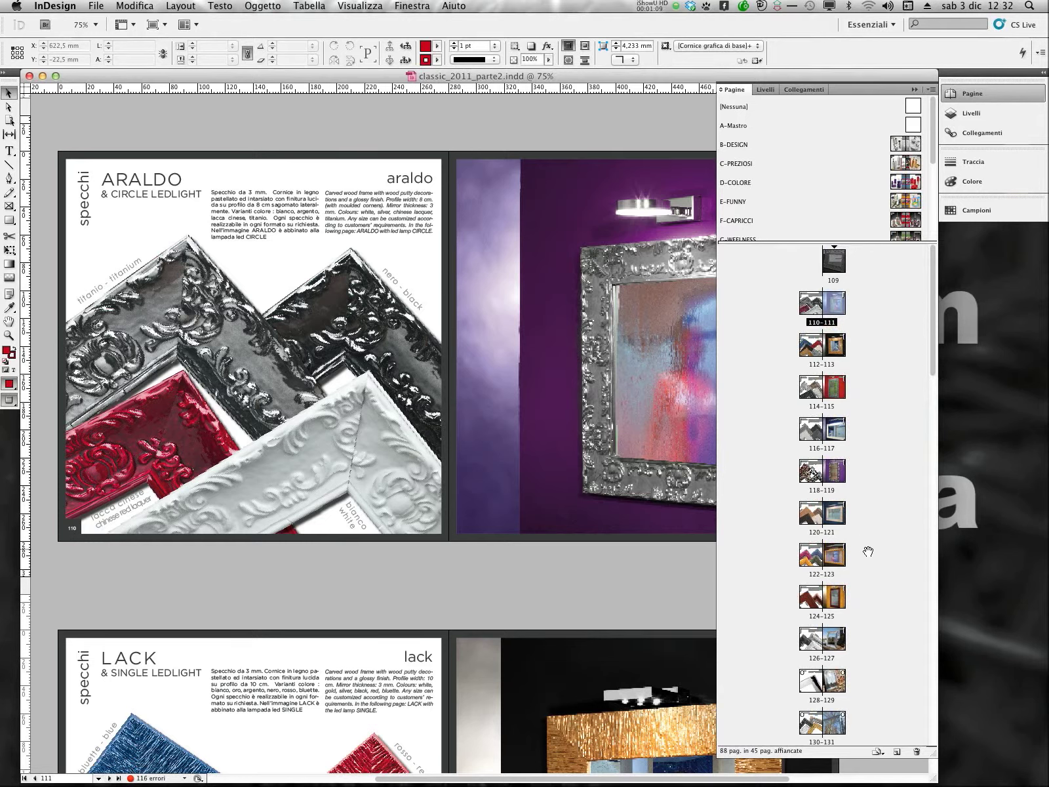
Step: Show the document's linked files in place of the page overview, with a taller list area
{"action": "left_click", "coordinate": [915, 90]}
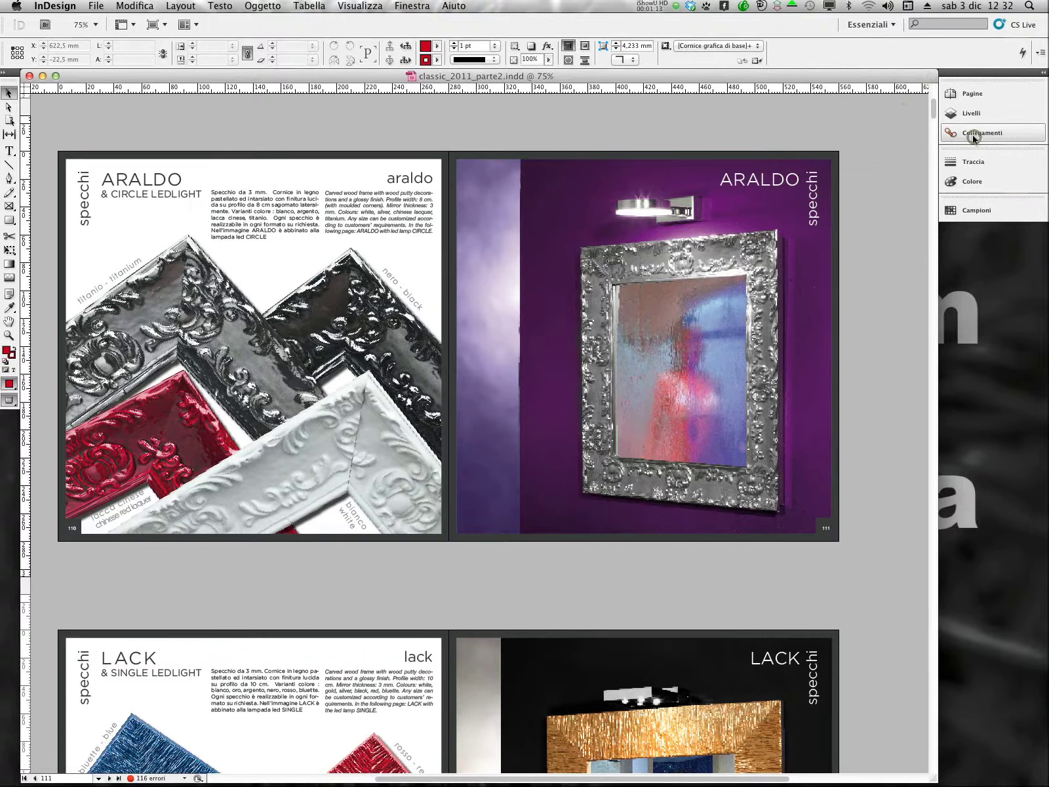
{"action": "left_click", "coordinate": [974, 135]}
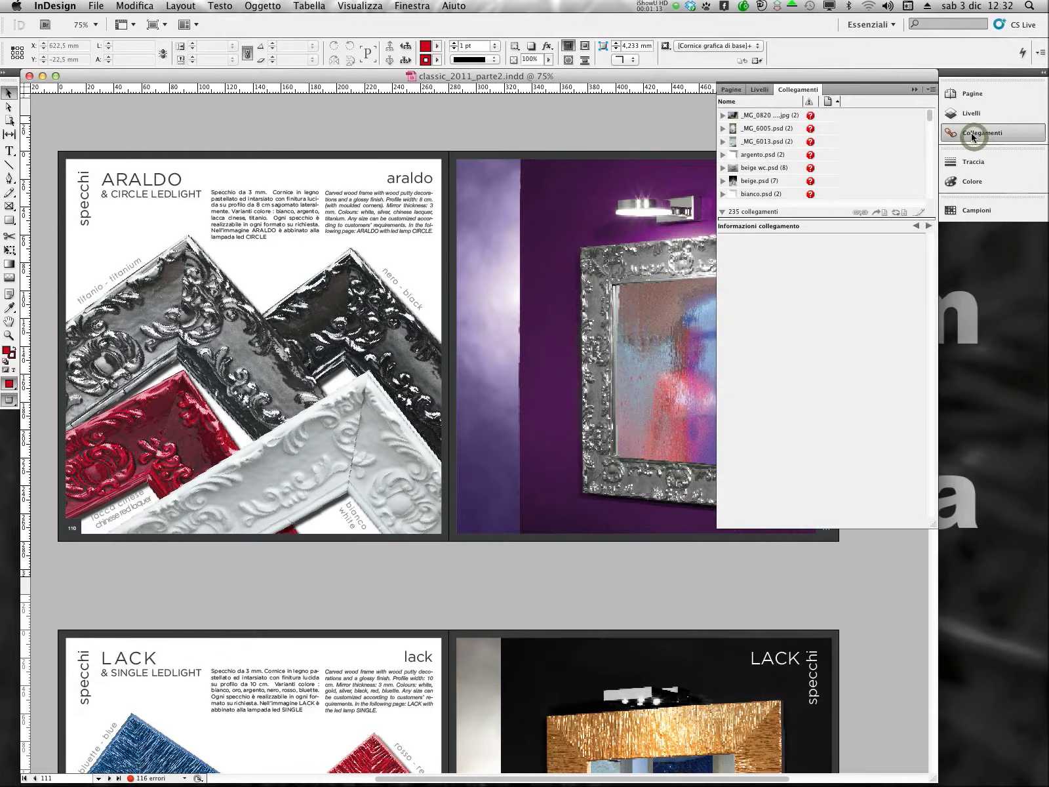
{"action": "left_click", "coordinate": [829, 217]}
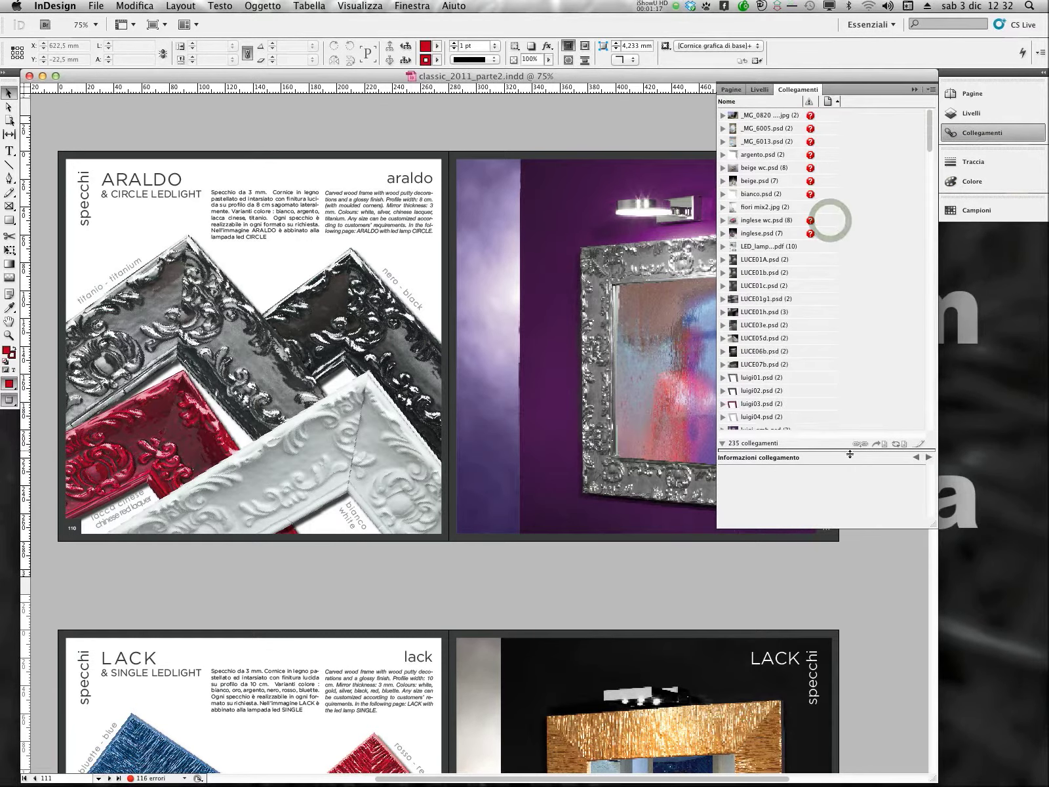
{"action": "left_click_drag", "start_coordinate": [930, 145], "coordinate": [896, 120]}
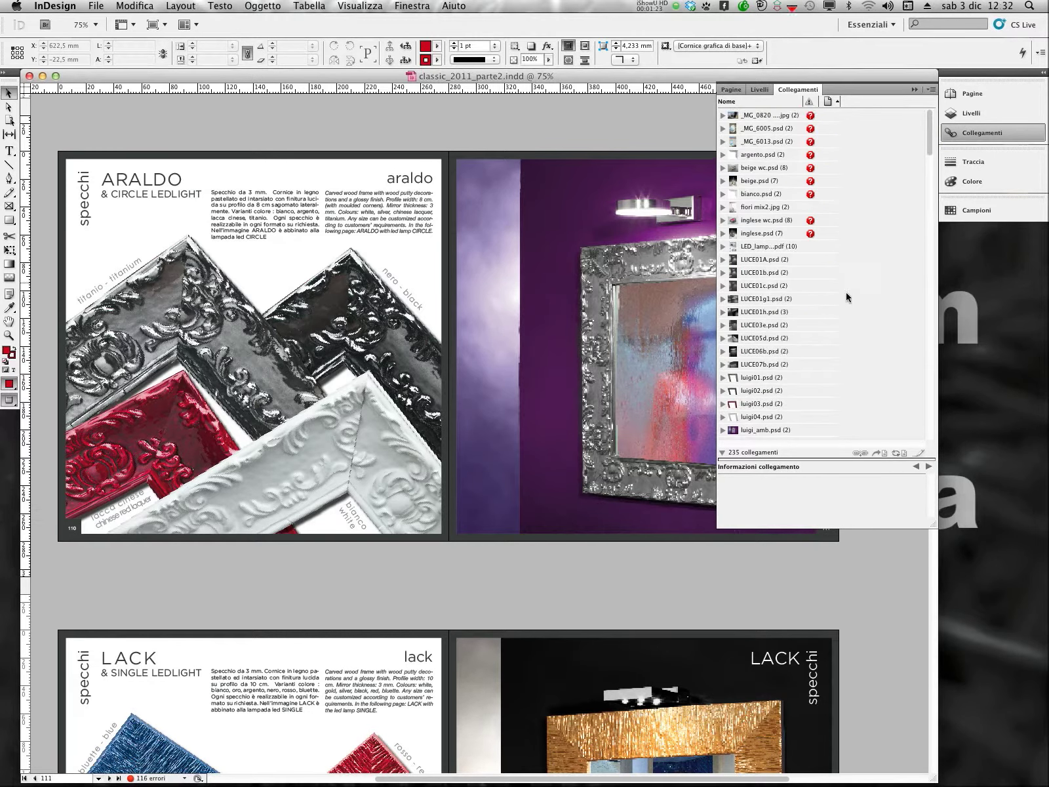
{"action": "left_click", "coordinate": [588, 207]}
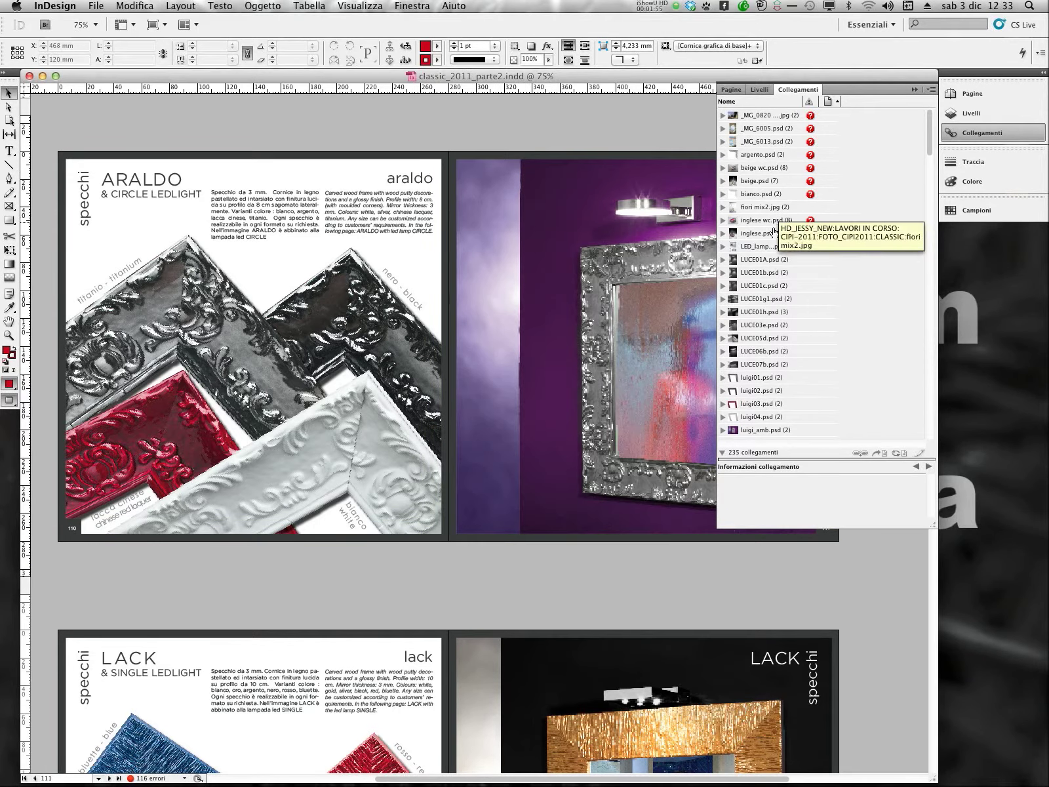
Step: Examine the link information of inglese.psd, the _MG_0820 JPEG and LUCE01A.psd, including the full file path
{"action": "left_click", "coordinate": [761, 234]}
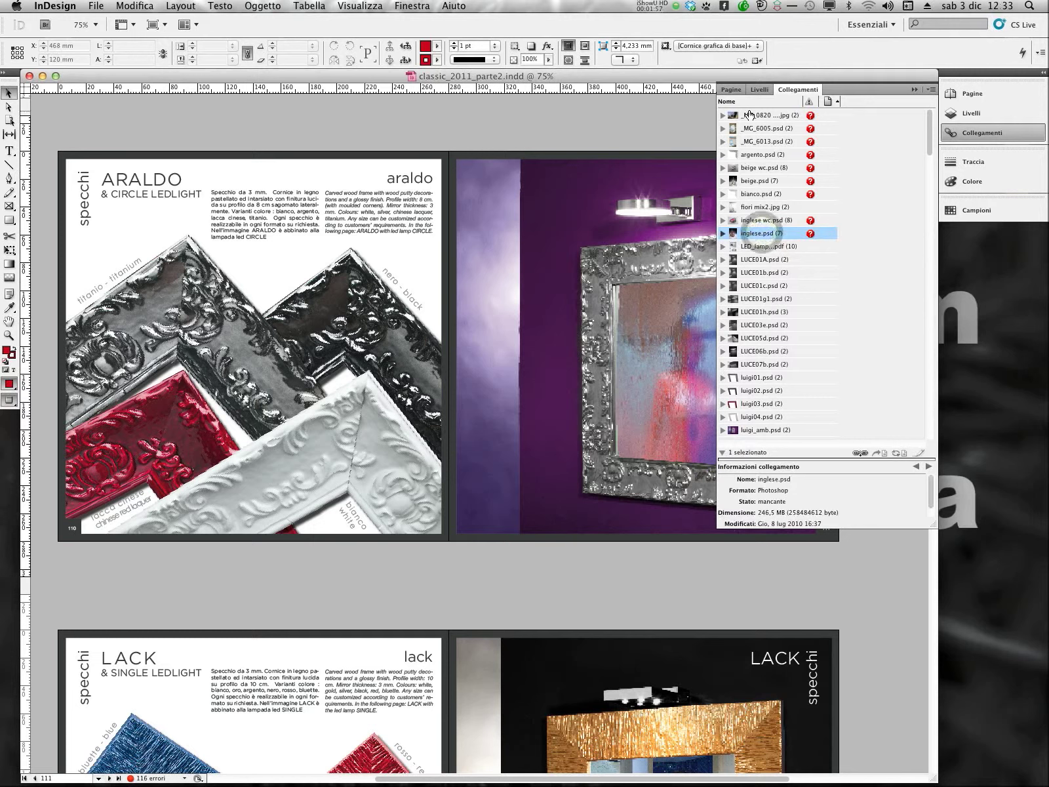
{"action": "left_click", "coordinate": [743, 116]}
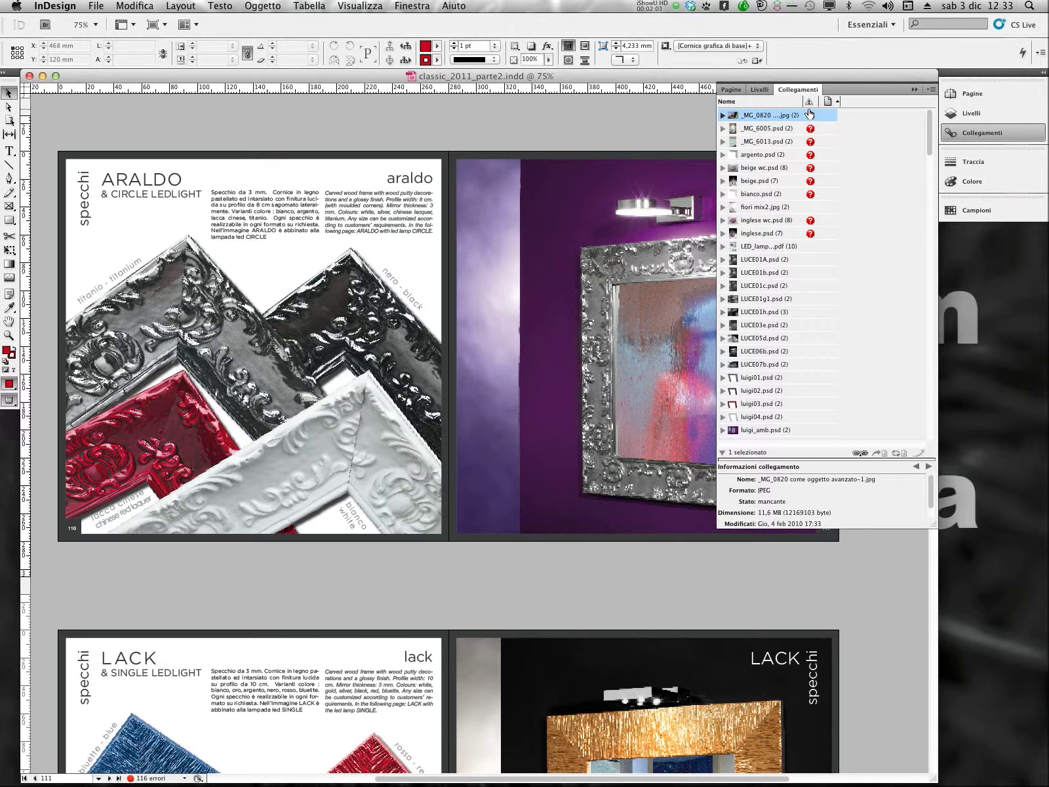
{"action": "mouse_move", "coordinate": [810, 113]}
{"action": "left_click", "coordinate": [764, 262]}
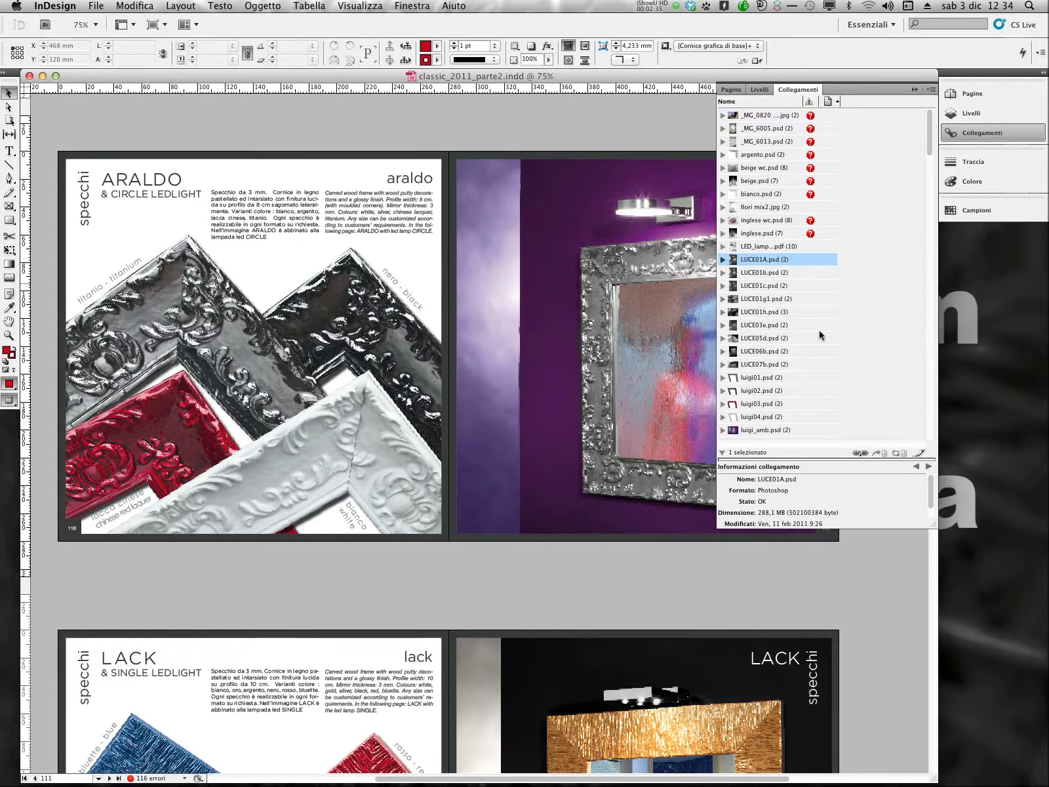
{"action": "left_click_drag", "start_coordinate": [933, 524], "coordinate": [967, 737]}
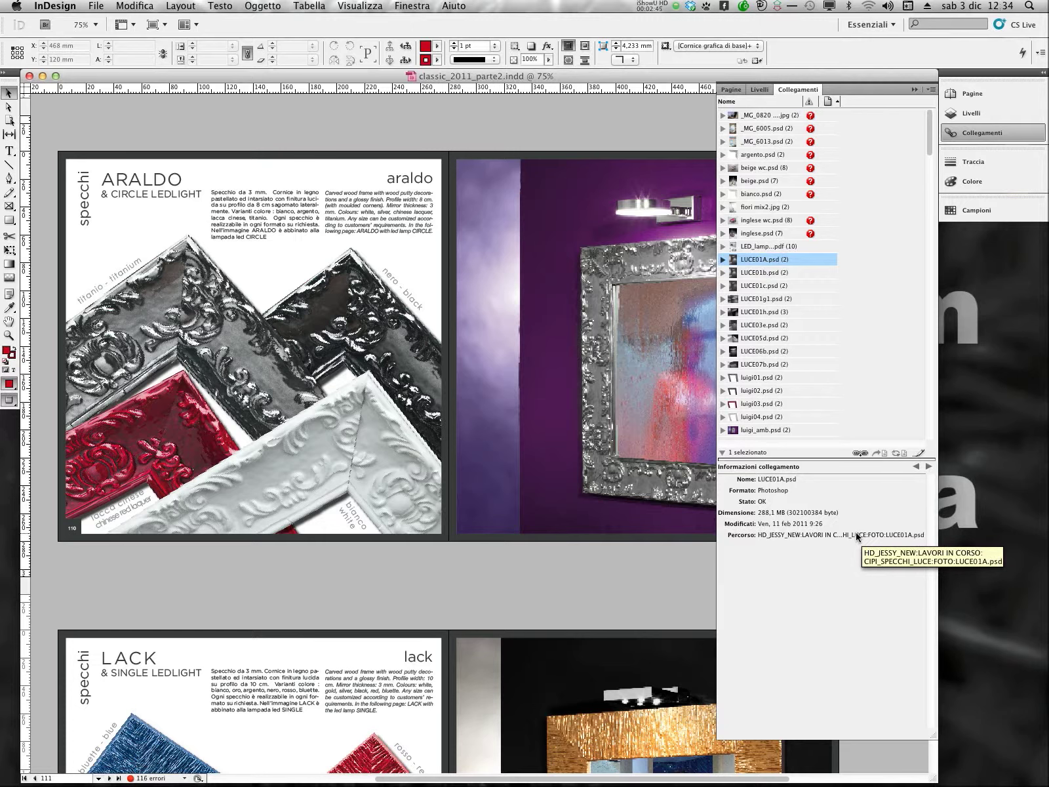
Step: Switch to Finder, look into the LAVORI IN CORSO folder on the linked images' drive, and return to the InDesign document
{"action": "left_click", "coordinate": [990, 432]}
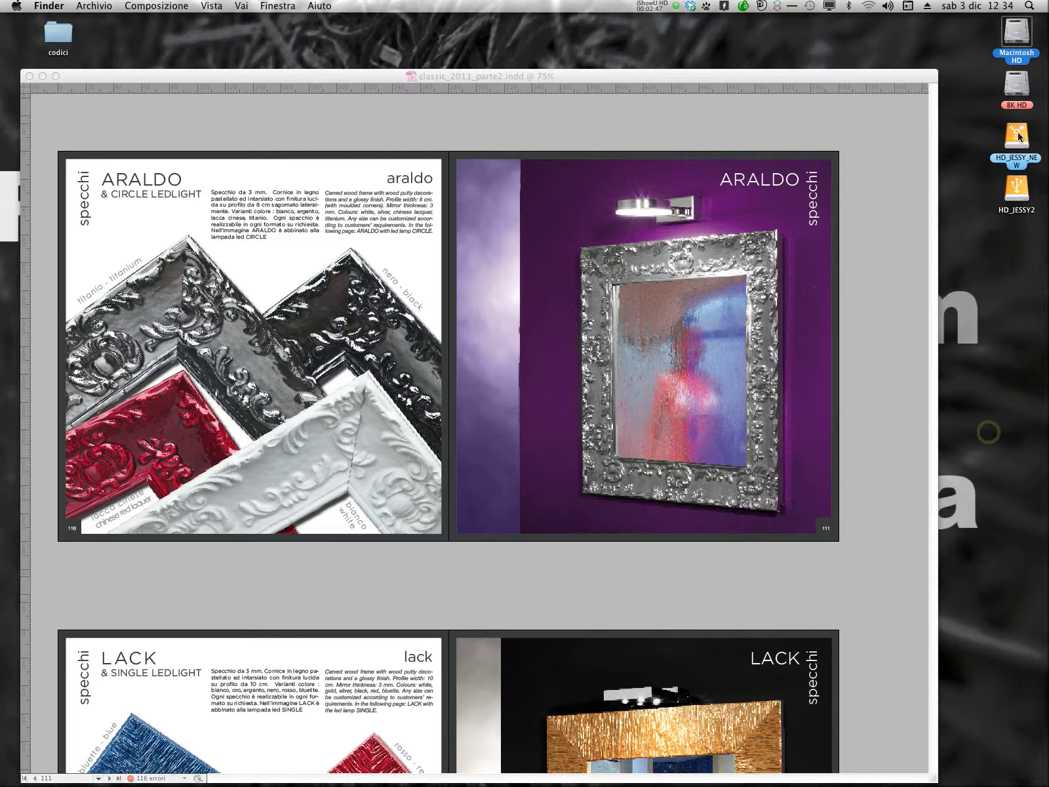
{"action": "left_click", "coordinate": [1018, 137]}
{"action": "double_click", "coordinate": [1018, 138]}
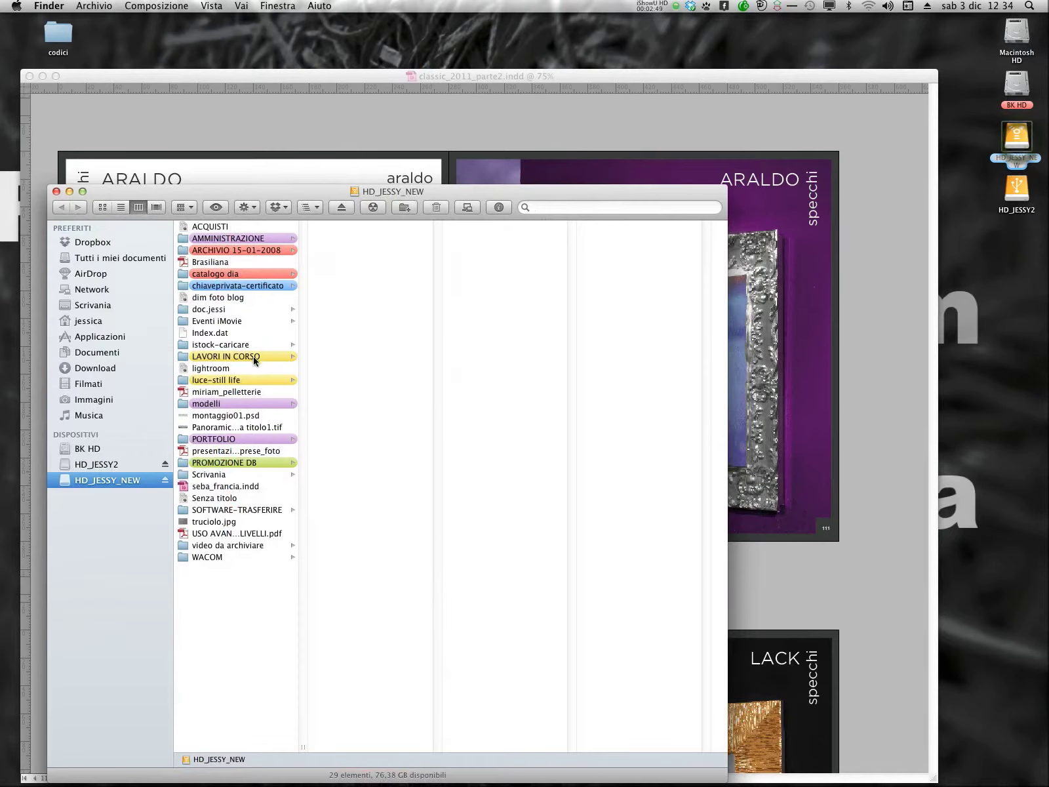
{"action": "left_click", "coordinate": [252, 357]}
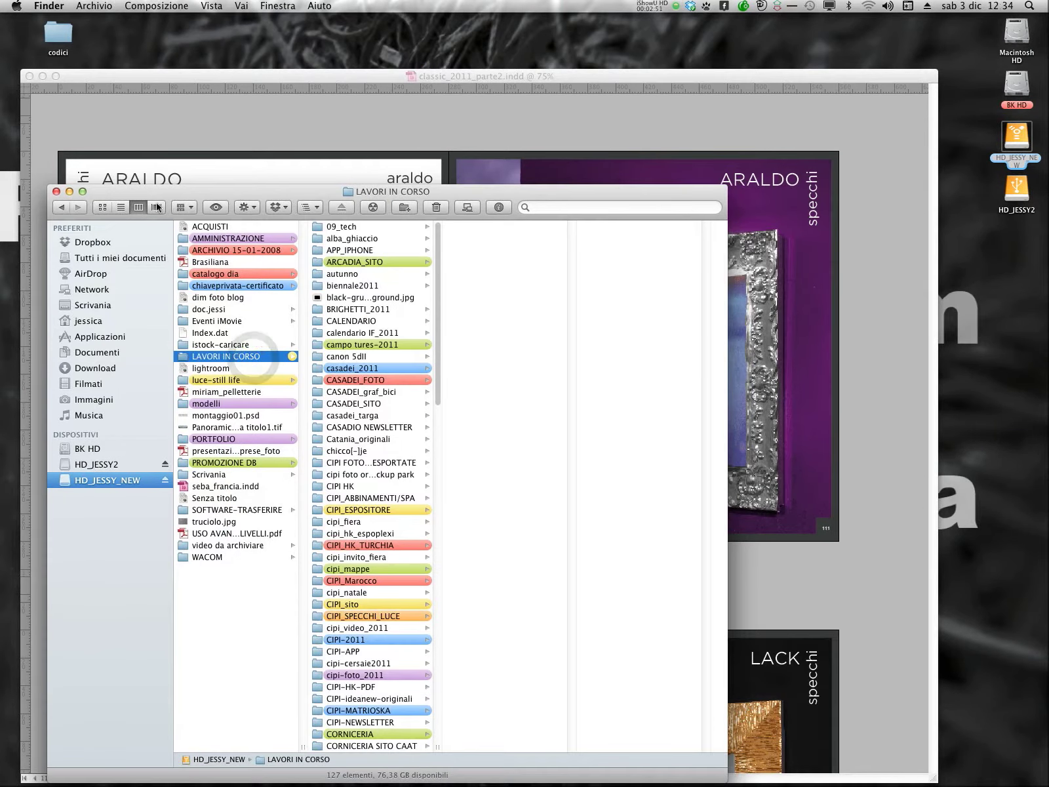
{"action": "left_click", "coordinate": [56, 192]}
{"action": "left_click", "coordinate": [865, 358]}
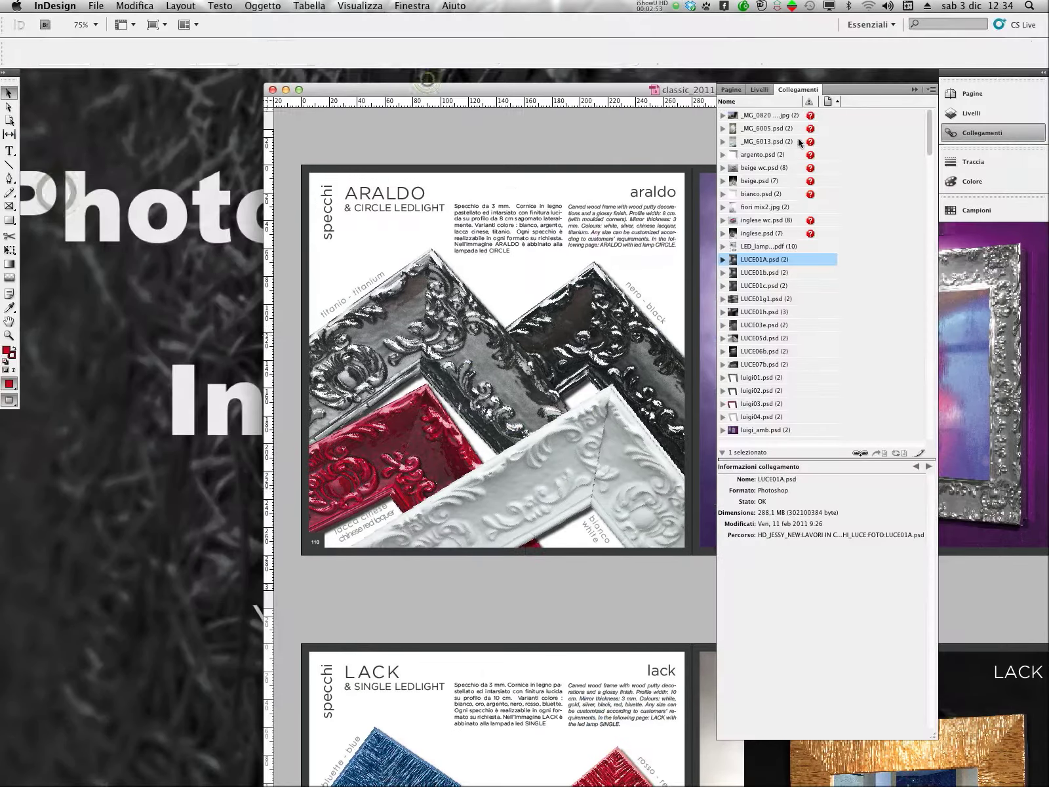
{"action": "left_click", "coordinate": [299, 89]}
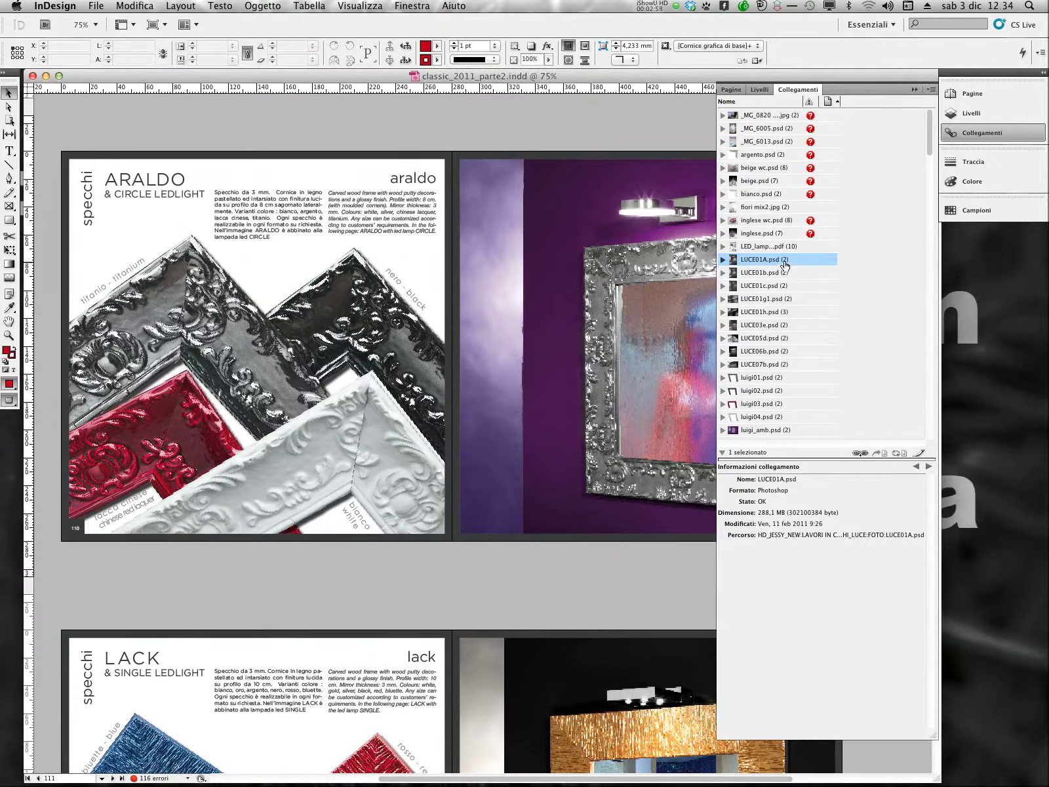
Step: Expand the LED_lamp PDF link, go to its placed instances on pages 182 and 184, and collapse it again
{"action": "left_click", "coordinate": [757, 247]}
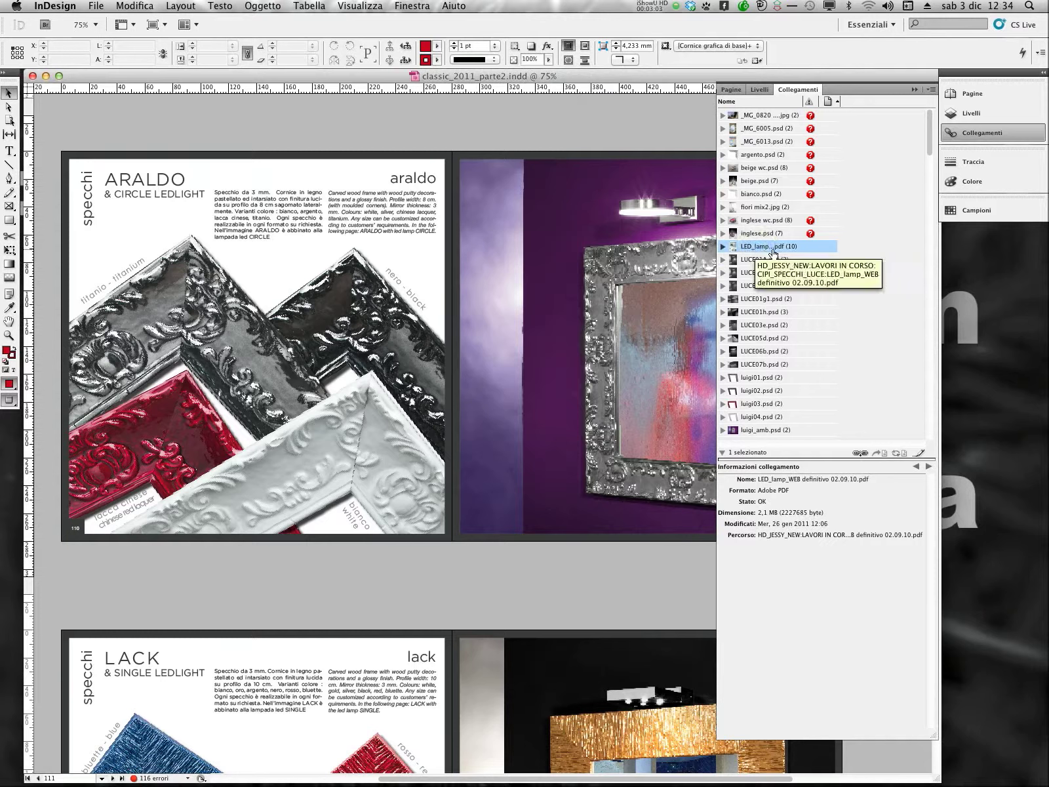
{"action": "left_click", "coordinate": [722, 246]}
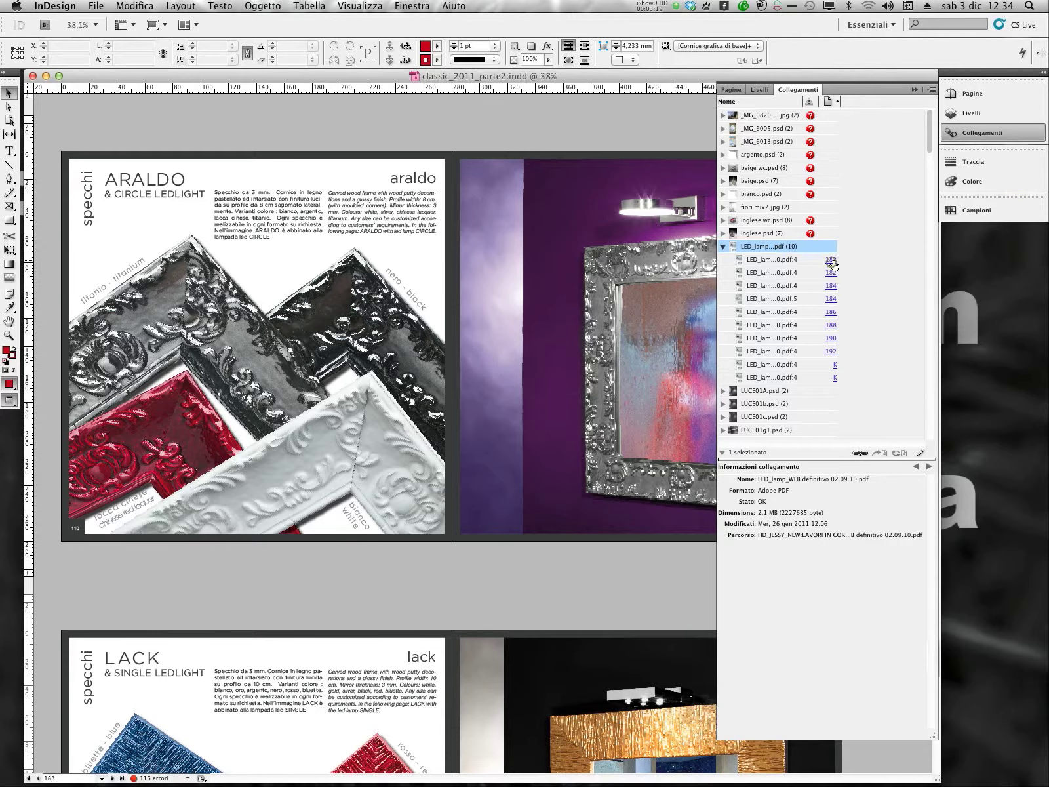
{"action": "left_click", "coordinate": [831, 261]}
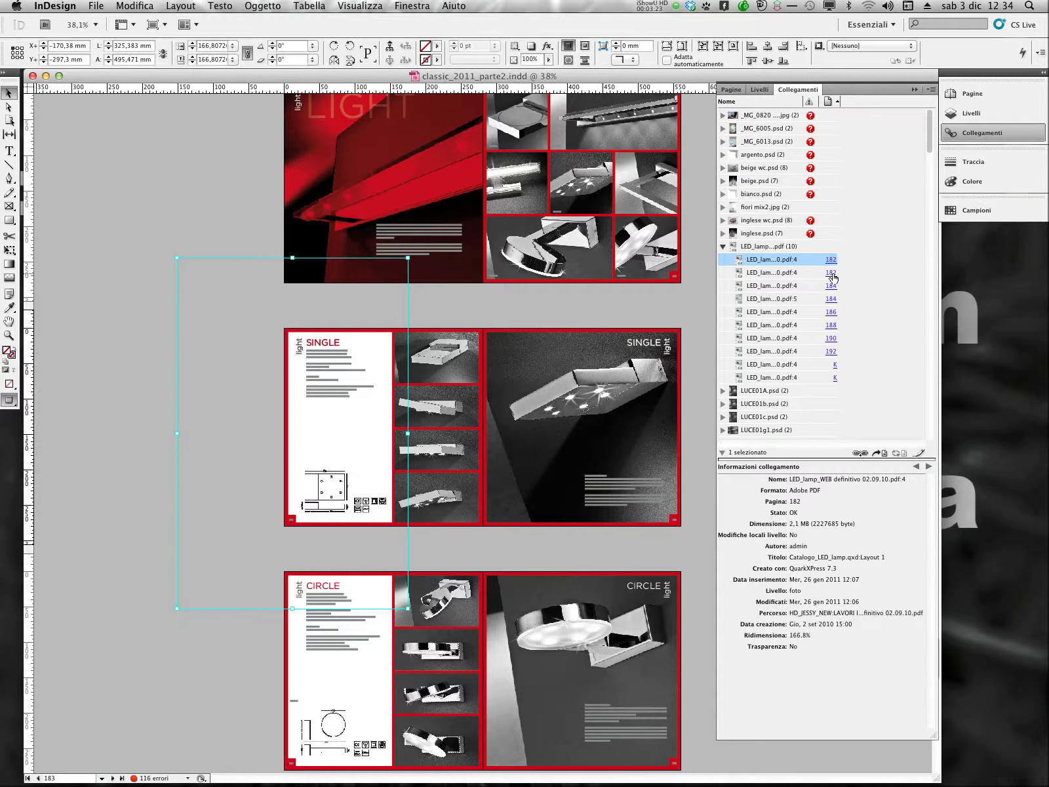
{"action": "left_click", "coordinate": [831, 299]}
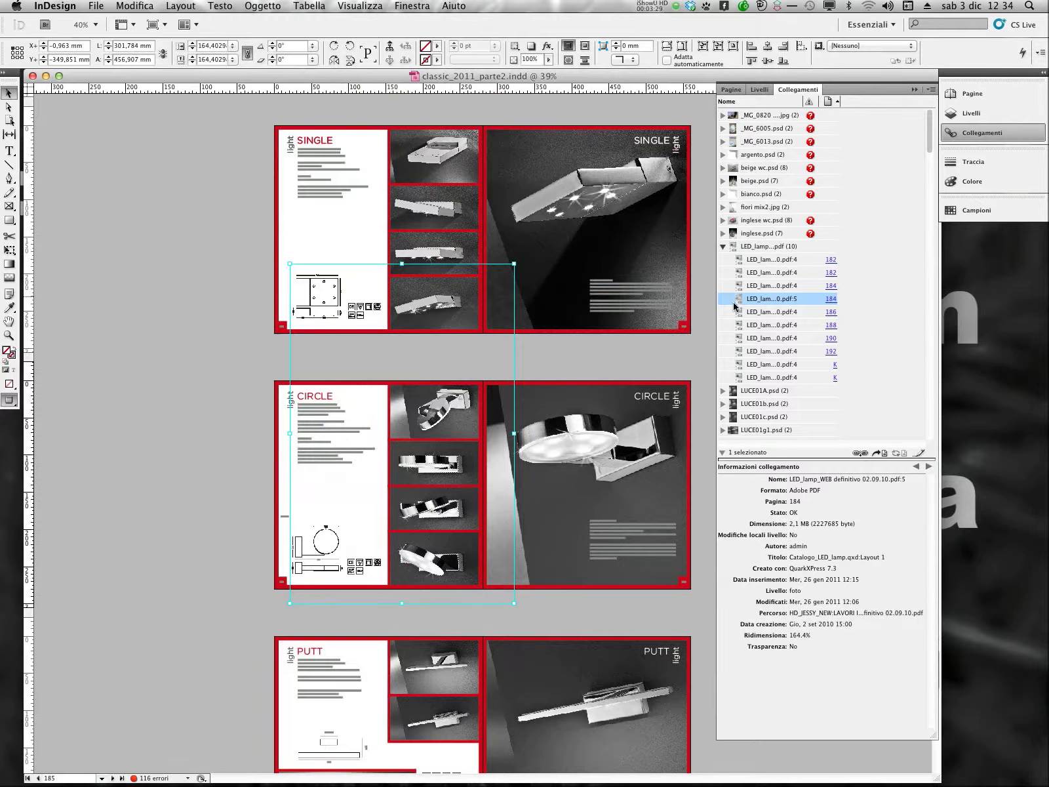
{"action": "left_click", "coordinate": [723, 247]}
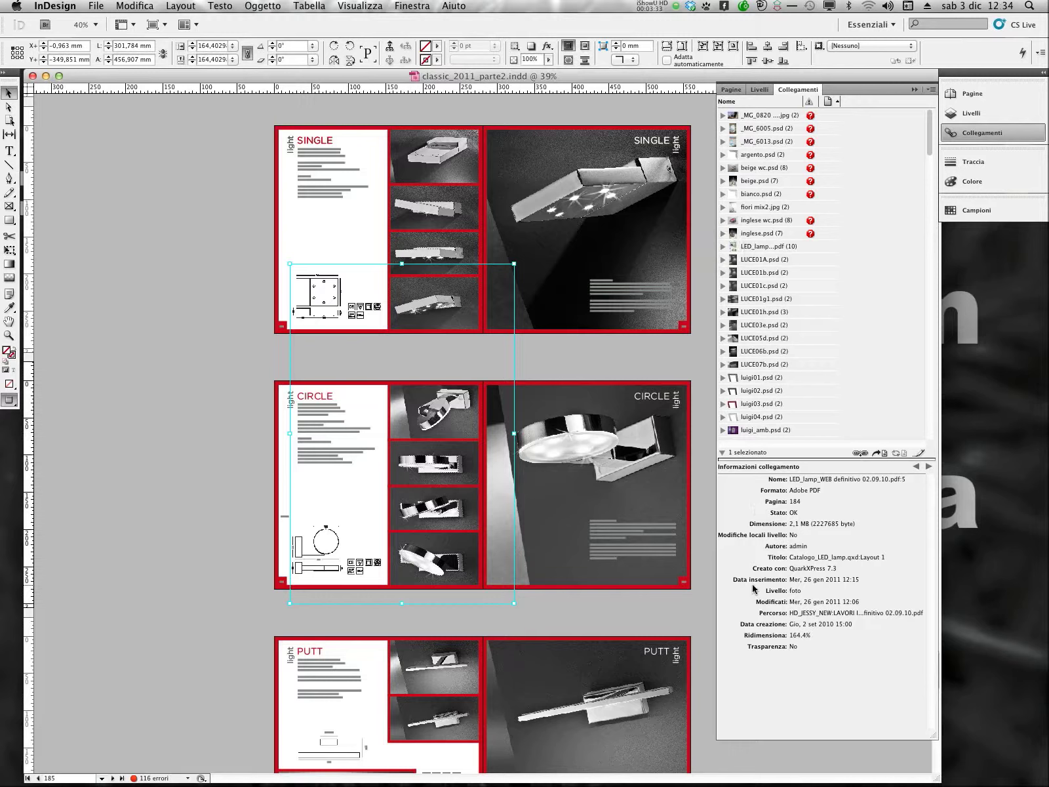
Step: Look through the list of links and expand the missing inglese wc.psd link to show its instances
{"action": "left_click_drag", "start_coordinate": [930, 142], "coordinate": [937, 263]}
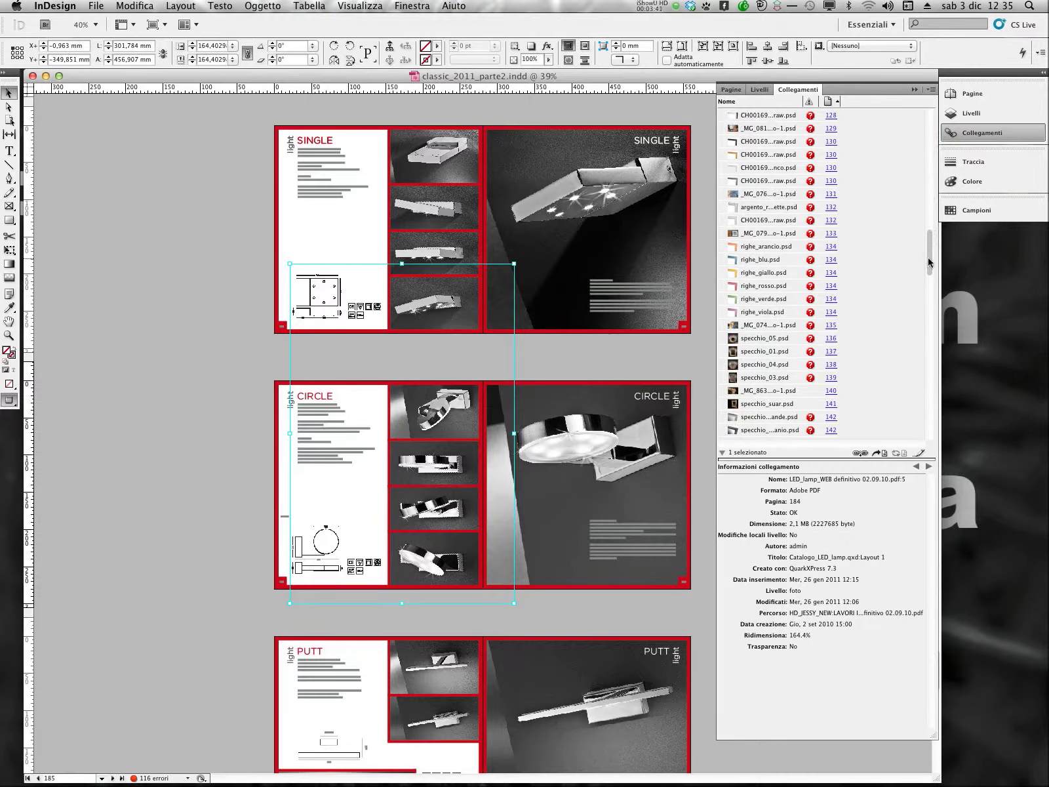
{"action": "mouse_move", "coordinate": [931, 265]}
{"action": "left_mouse_down"}
{"action": "mouse_move", "coordinate": [935, 294]}
{"action": "mouse_move", "coordinate": [929, 245]}
{"action": "left_mouse_up"}
{"action": "scroll", "coordinate": [931, 142], "scroll_direction": "up", "scroll_amount": 1}
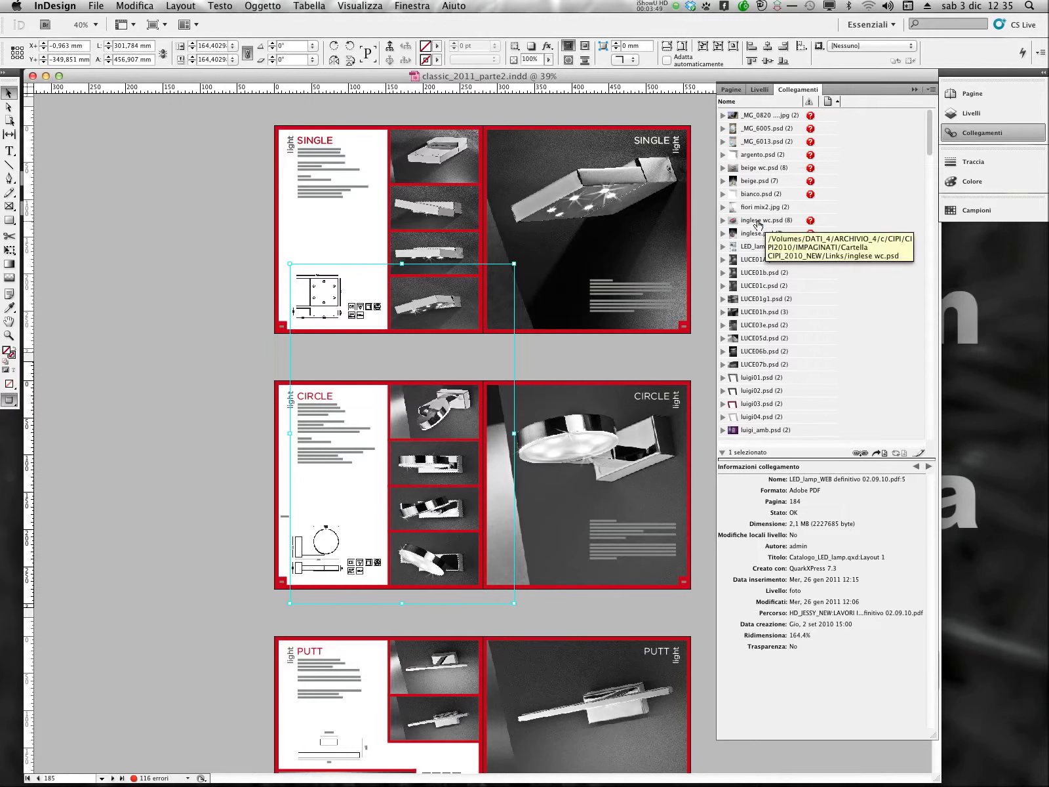
{"action": "left_click", "coordinate": [758, 220]}
{"action": "left_click", "coordinate": [810, 221]}
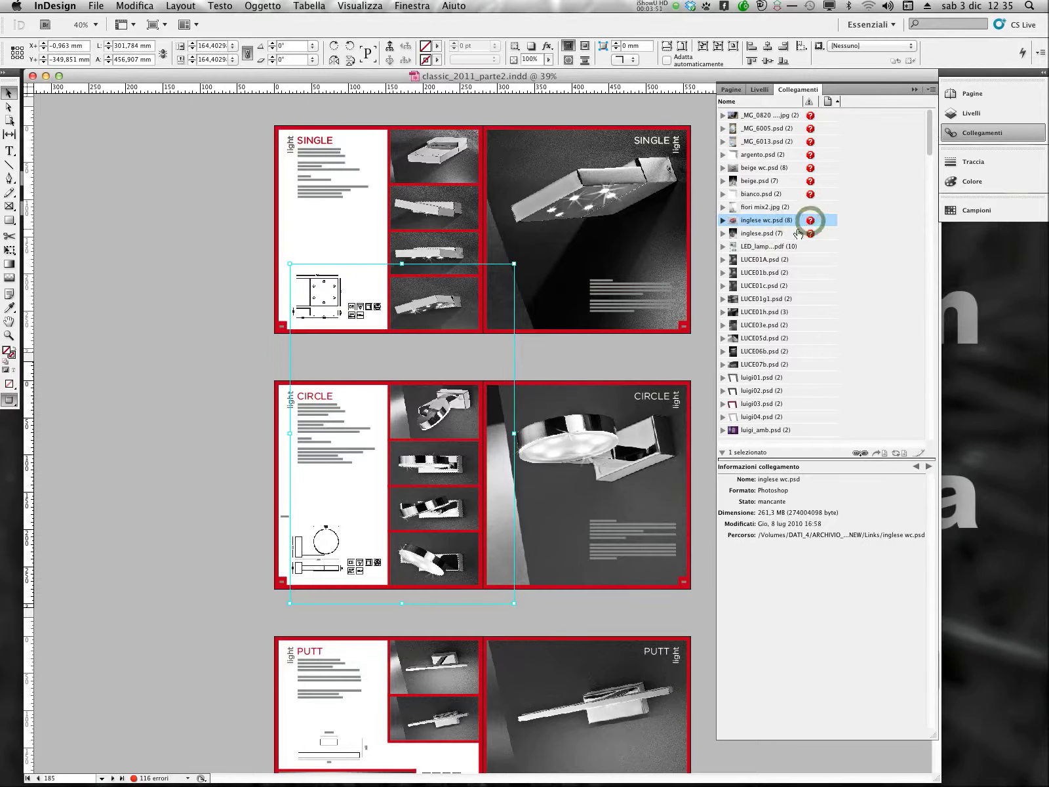
{"action": "left_click", "coordinate": [722, 220]}
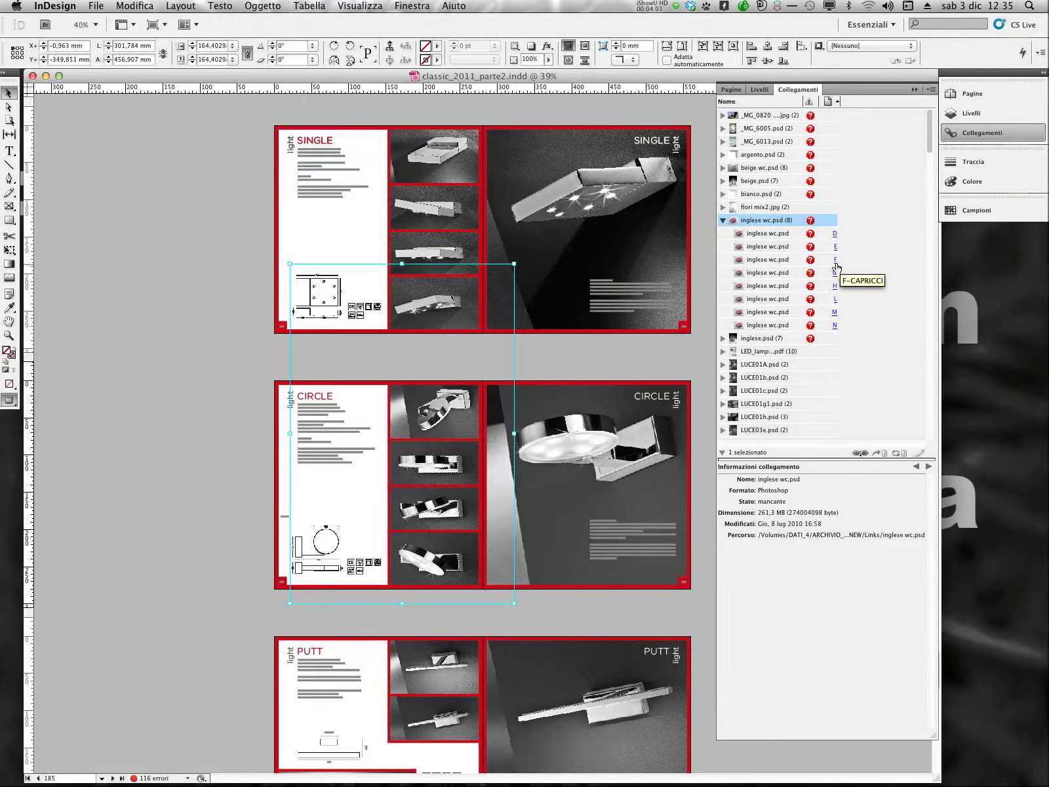
Step: Go to the inglese wc.psd instances on the D-COLORE and E-FUNNY masters, and show the whole E-FUNNY spread at 50%
{"action": "left_click", "coordinate": [835, 234]}
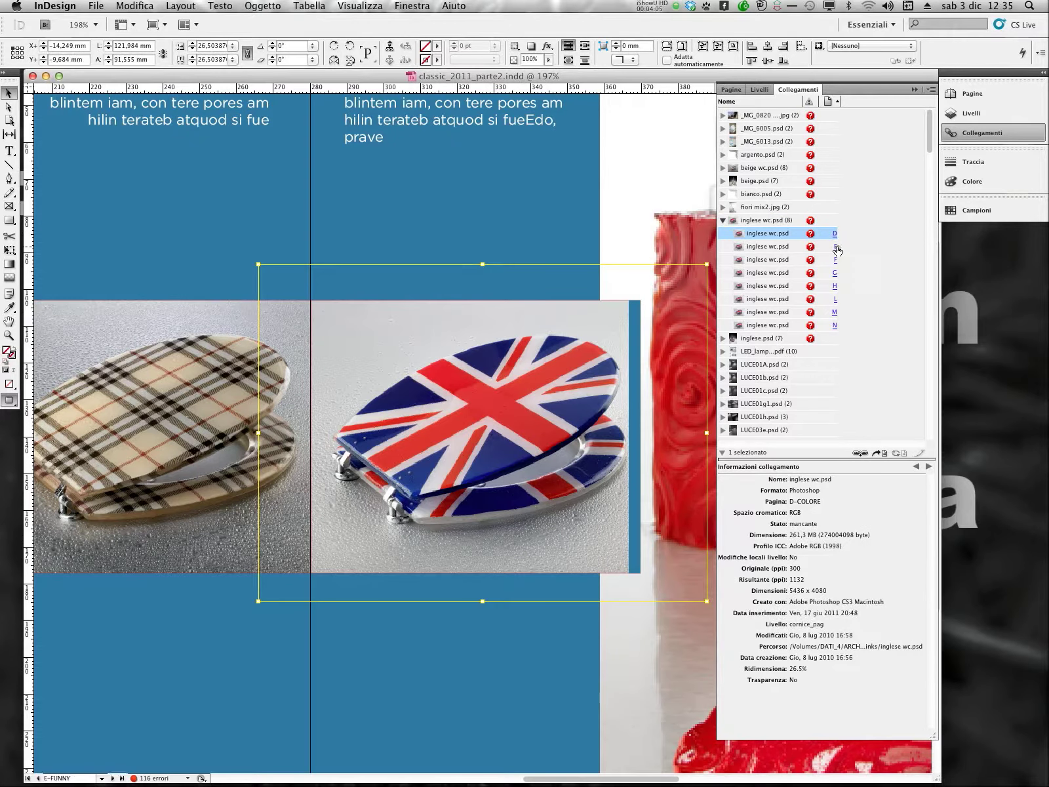
{"action": "left_click", "coordinate": [835, 247]}
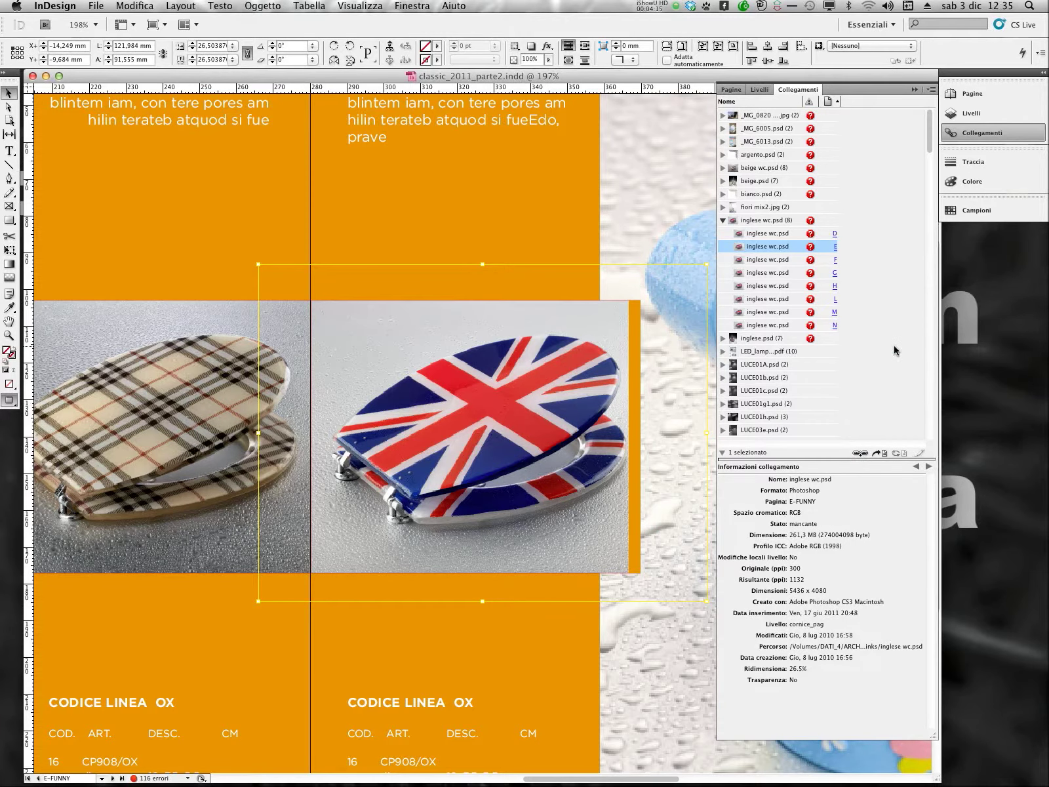
{"action": "key", "text": "super+minus"}
{"action": "key", "text": "super+minus"}
{"action": "key", "text": "super+minus"}
{"action": "key", "text": "super+minus"}
{"action": "key", "text": "super+minus"}
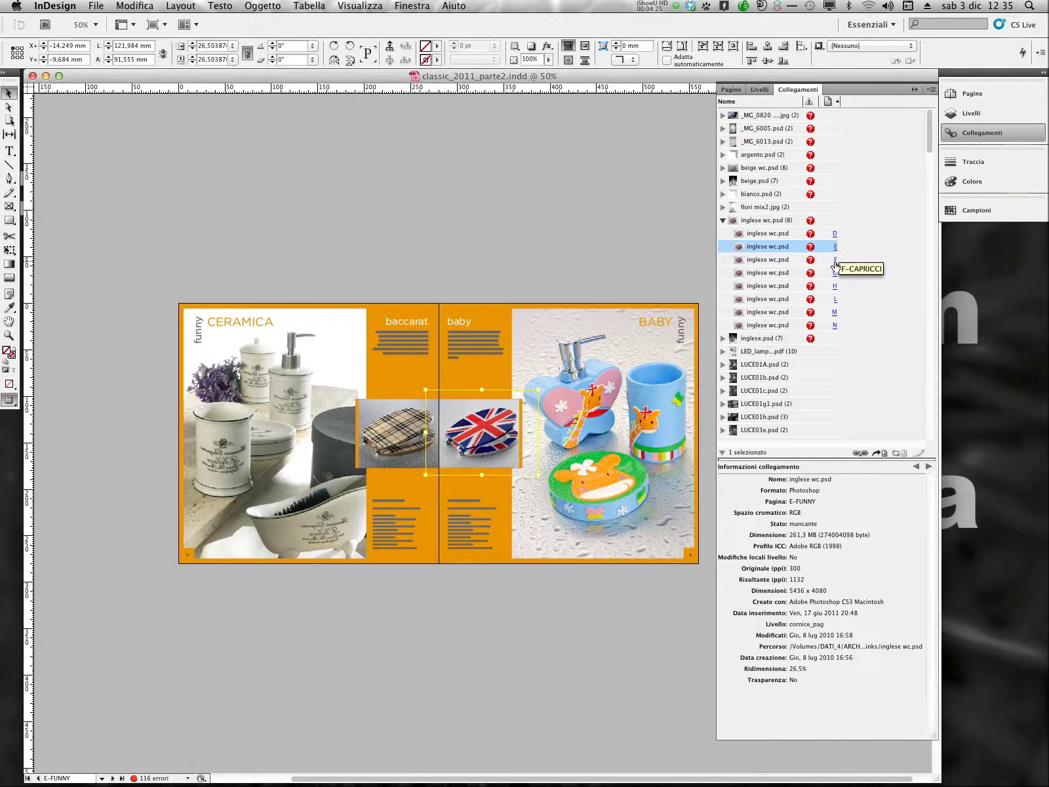
Step: Show the full list of master pages in the page overview and open the D-COLORE master spread
{"action": "left_click", "coordinate": [958, 95]}
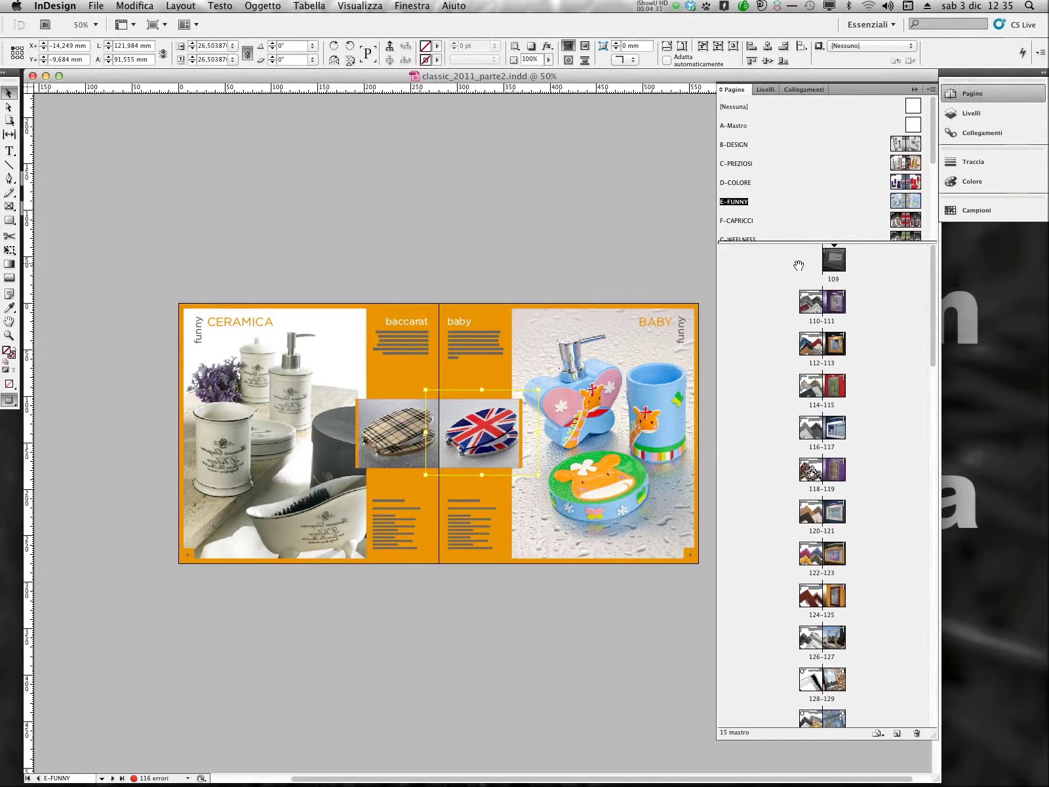
{"action": "left_click_drag", "start_coordinate": [835, 242], "coordinate": [828, 470]}
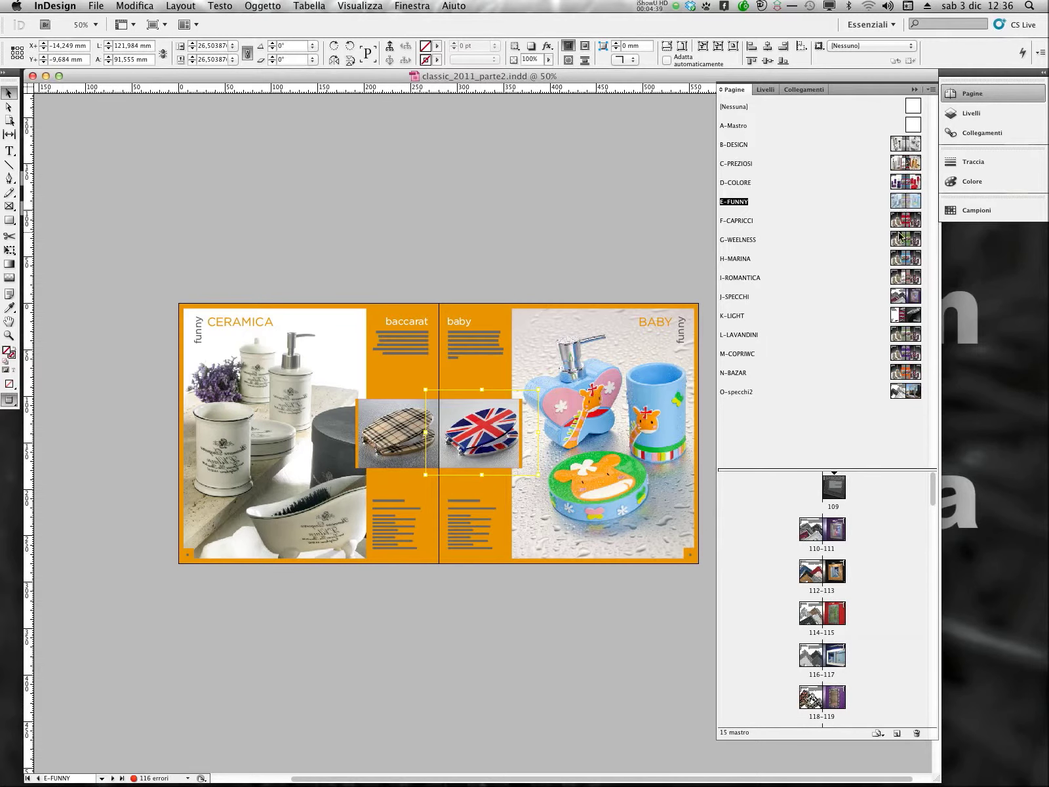
{"action": "double_click", "coordinate": [905, 181]}
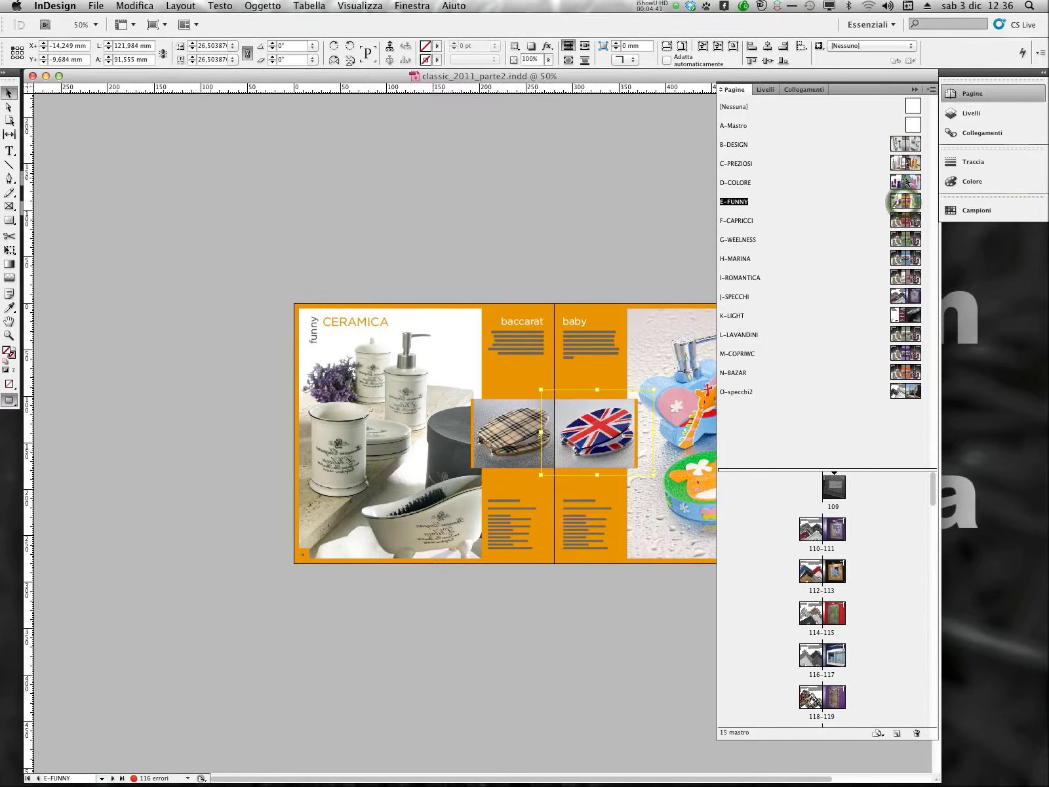
Step: Review the G-WEELNESS, F-CAPRICCI, I-ROMANTICA and H-MARINA master spreads one after another
{"action": "double_click", "coordinate": [903, 240]}
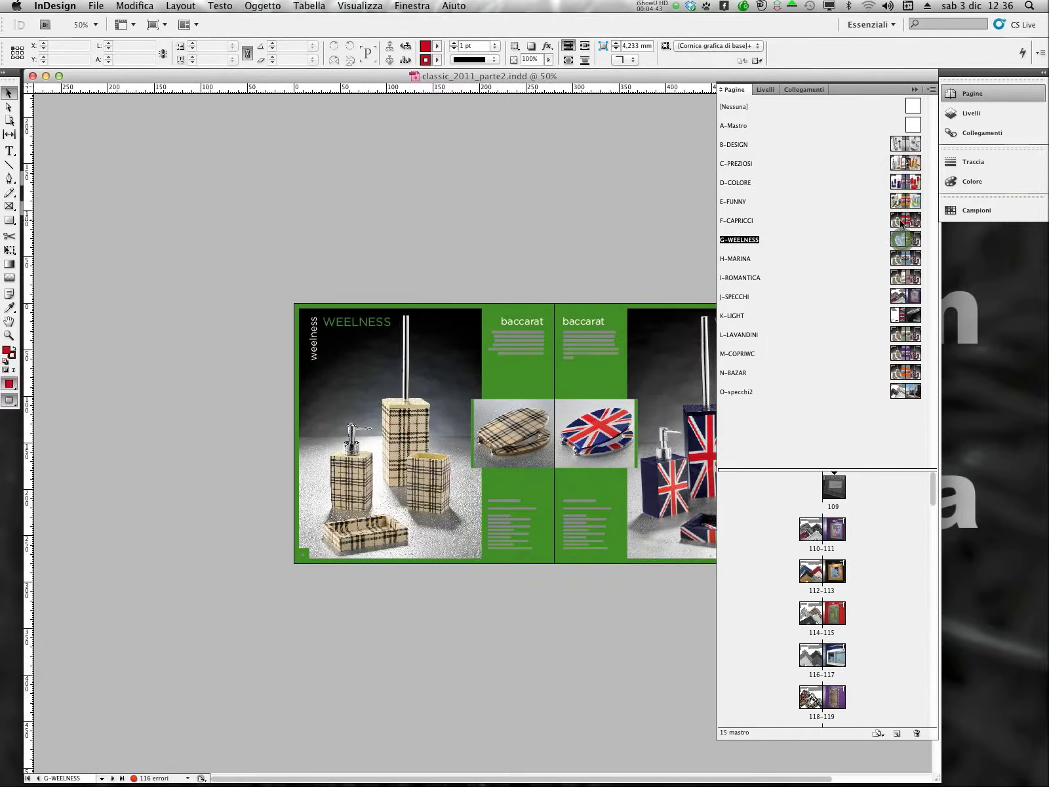
{"action": "double_click", "coordinate": [900, 223]}
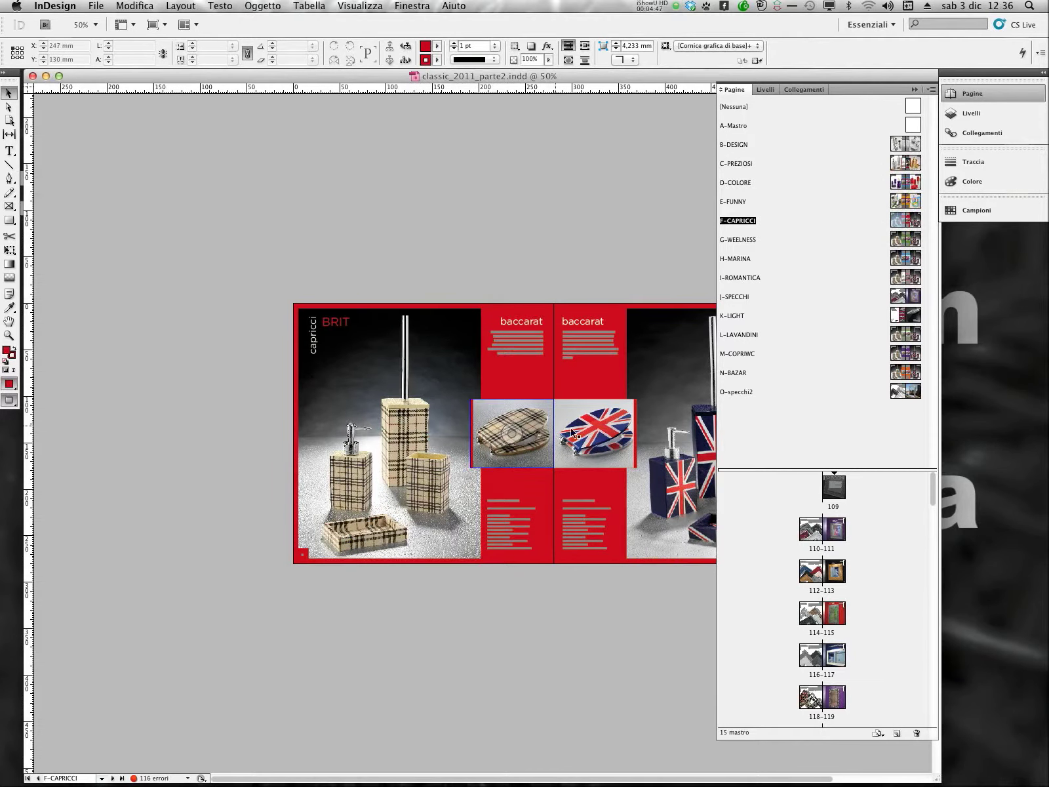
{"action": "double_click", "coordinate": [911, 240]}
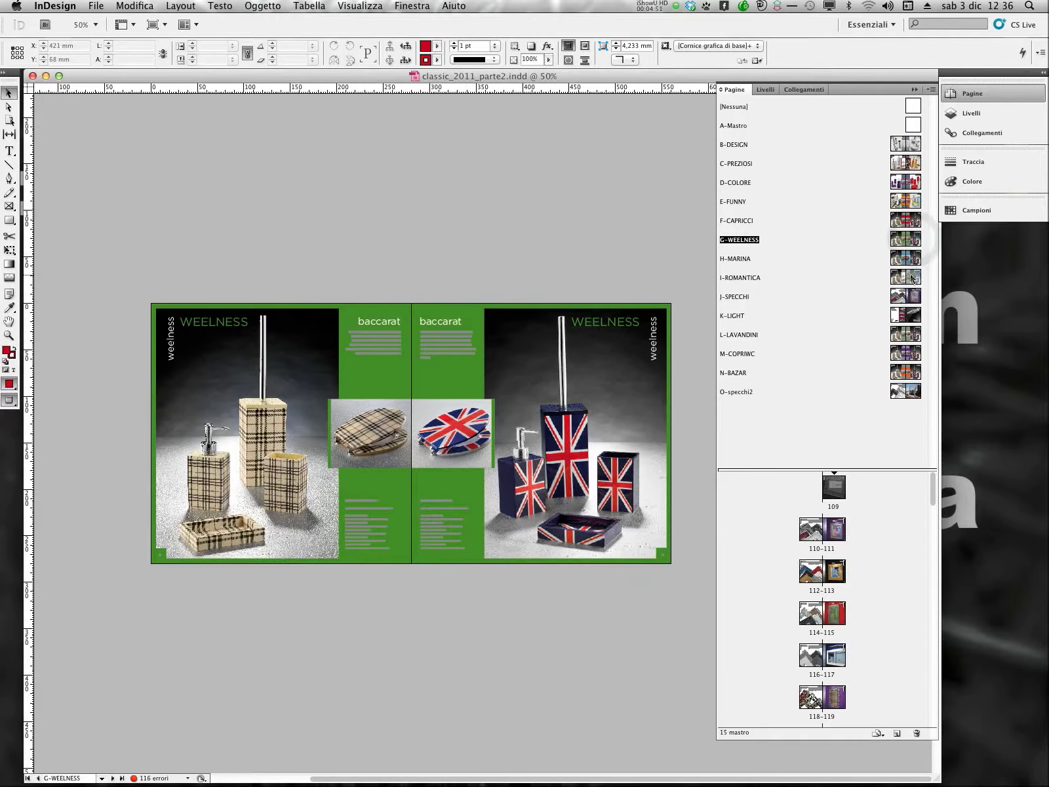
{"action": "double_click", "coordinate": [908, 277]}
{"action": "double_click", "coordinate": [910, 258]}
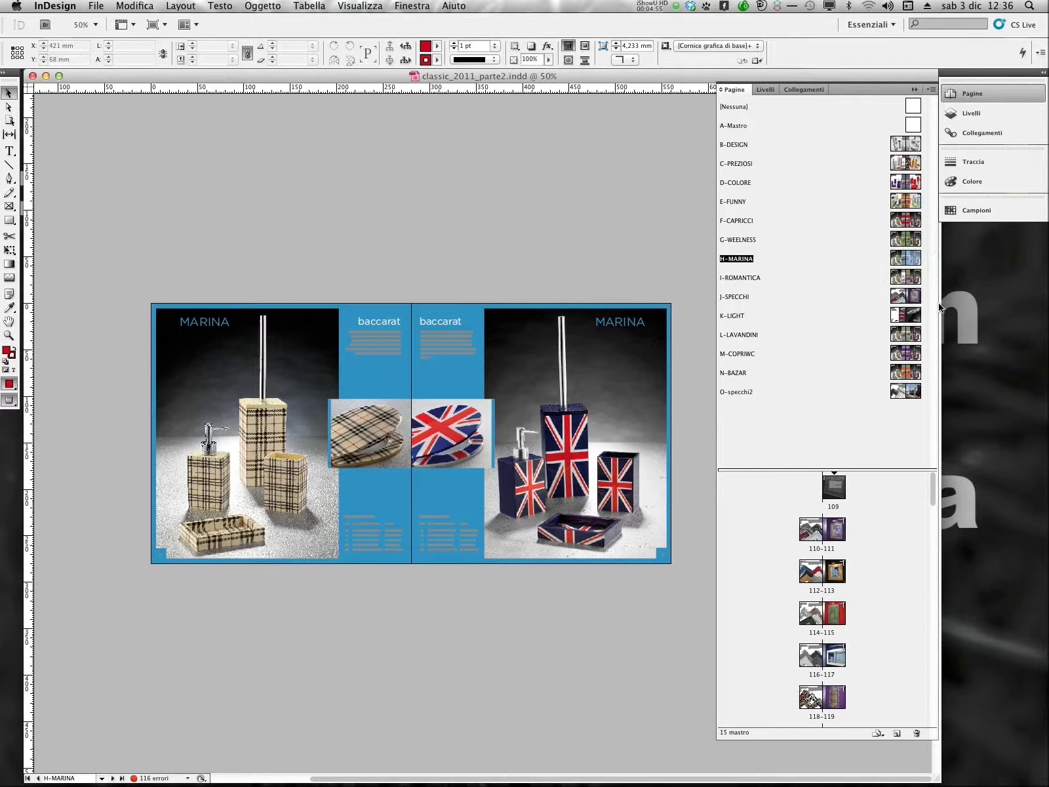
{"action": "left_click", "coordinate": [578, 433]}
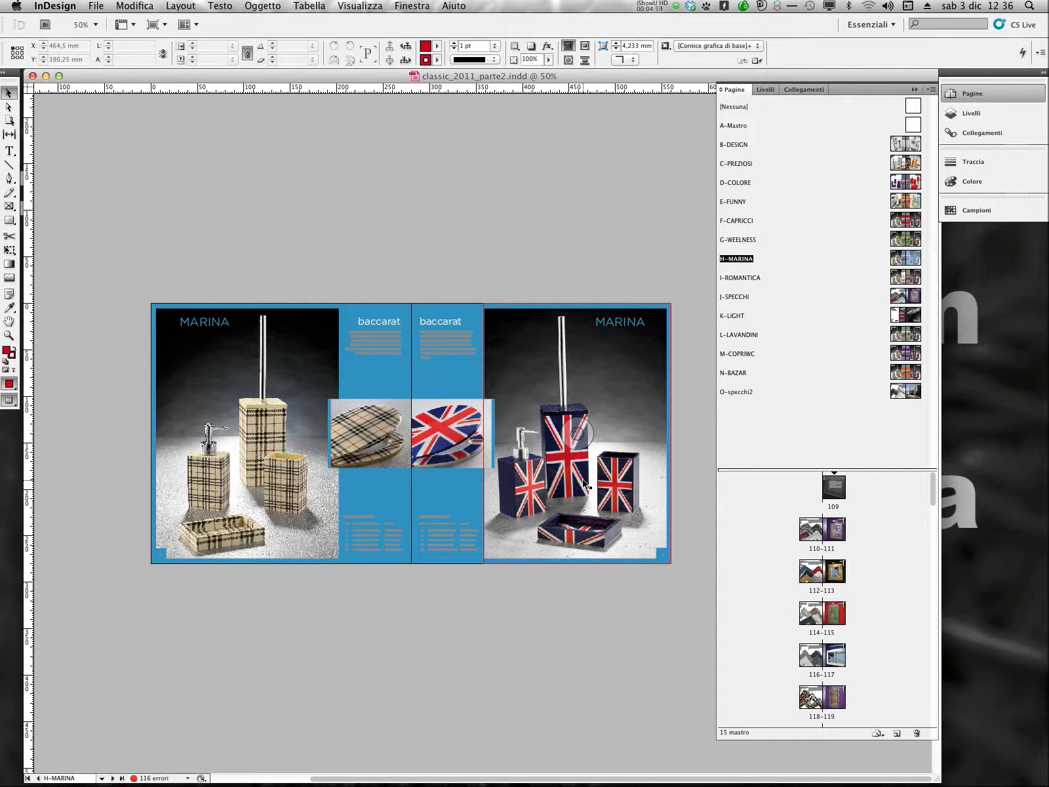
Step: Return to the list of links, collapse inglese wc.psd, and inspect the missing beige wc.psd link by expanding and collapsing it
{"action": "left_click", "coordinate": [969, 133]}
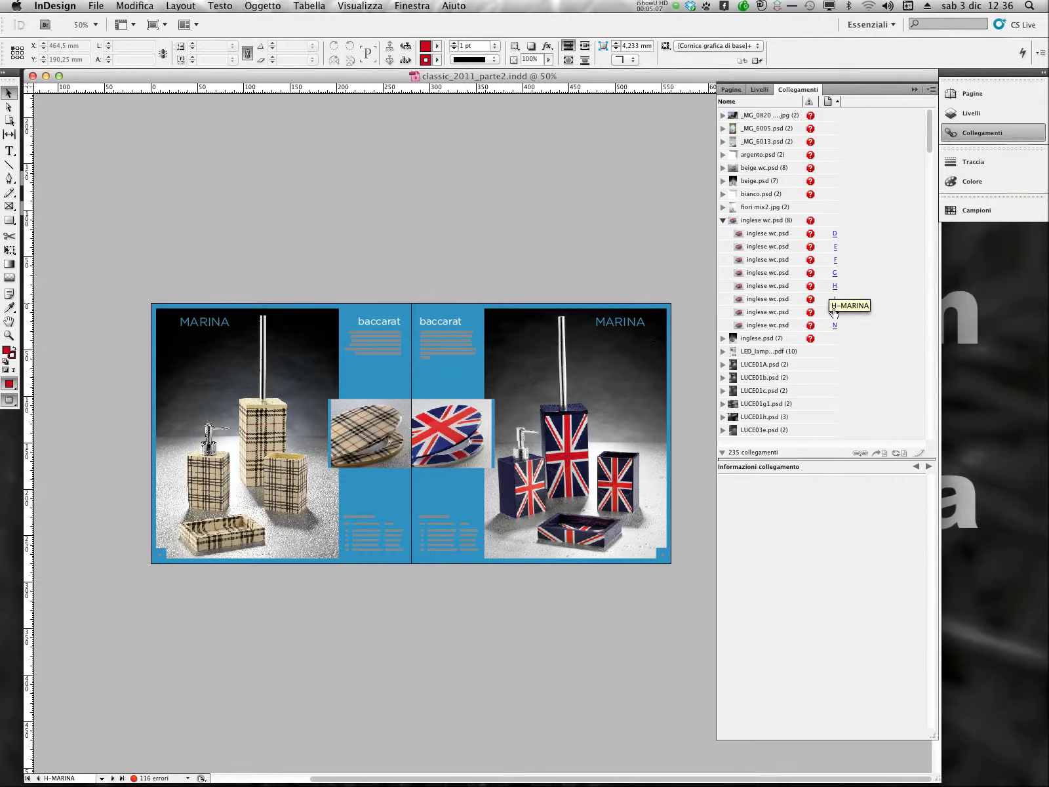
{"action": "left_click", "coordinate": [723, 221]}
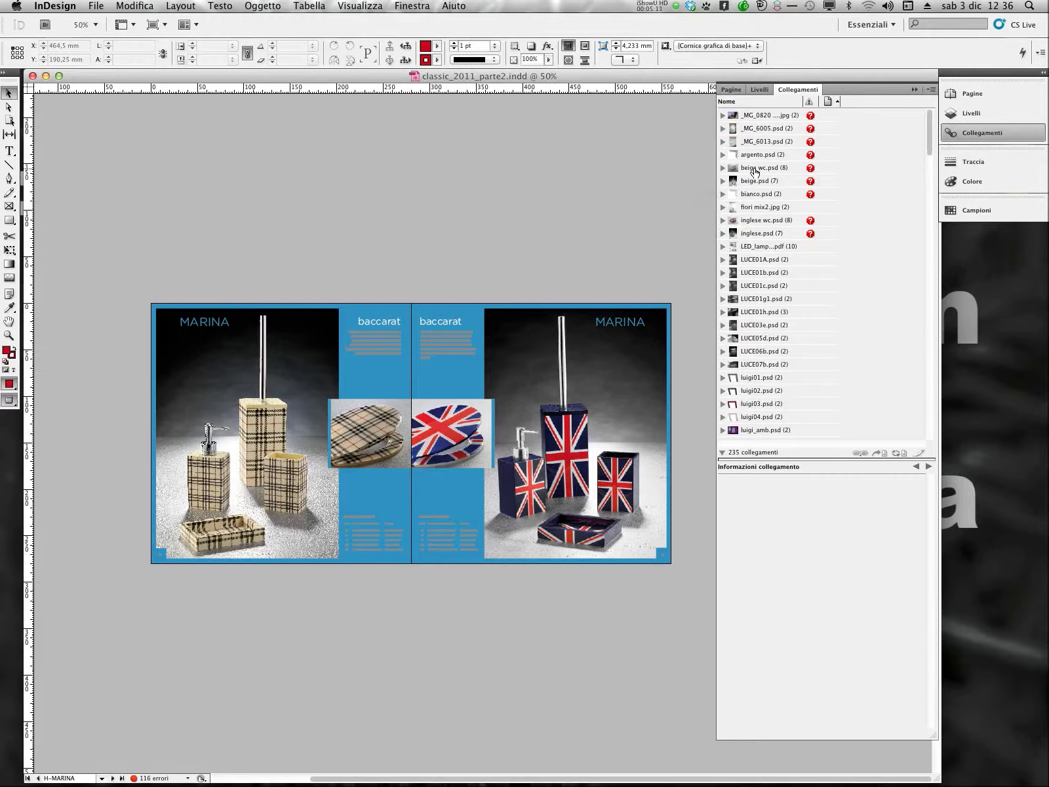
{"action": "left_click", "coordinate": [754, 169]}
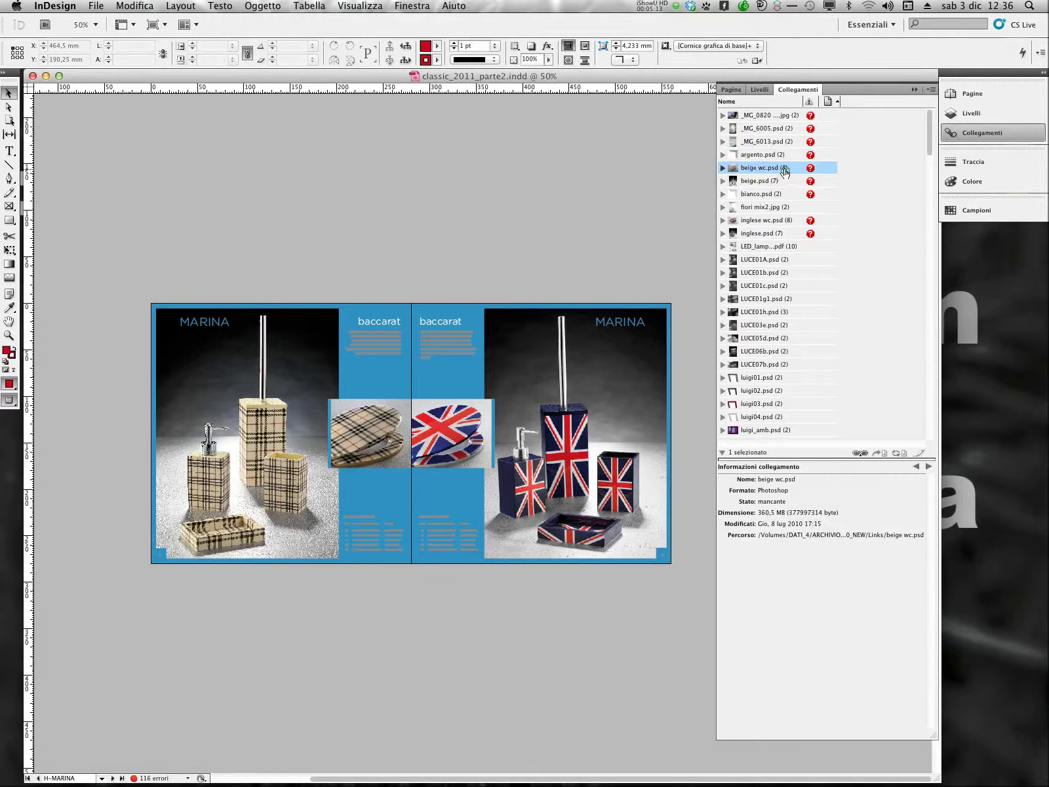
{"action": "left_click", "coordinate": [723, 168]}
{"action": "left_click", "coordinate": [722, 168]}
Step: Find the missing CH001695-046859.raw.psd link, view its information, go to its image on page 130, and clear the selection
{"action": "left_click_drag", "start_coordinate": [931, 145], "coordinate": [932, 262]}
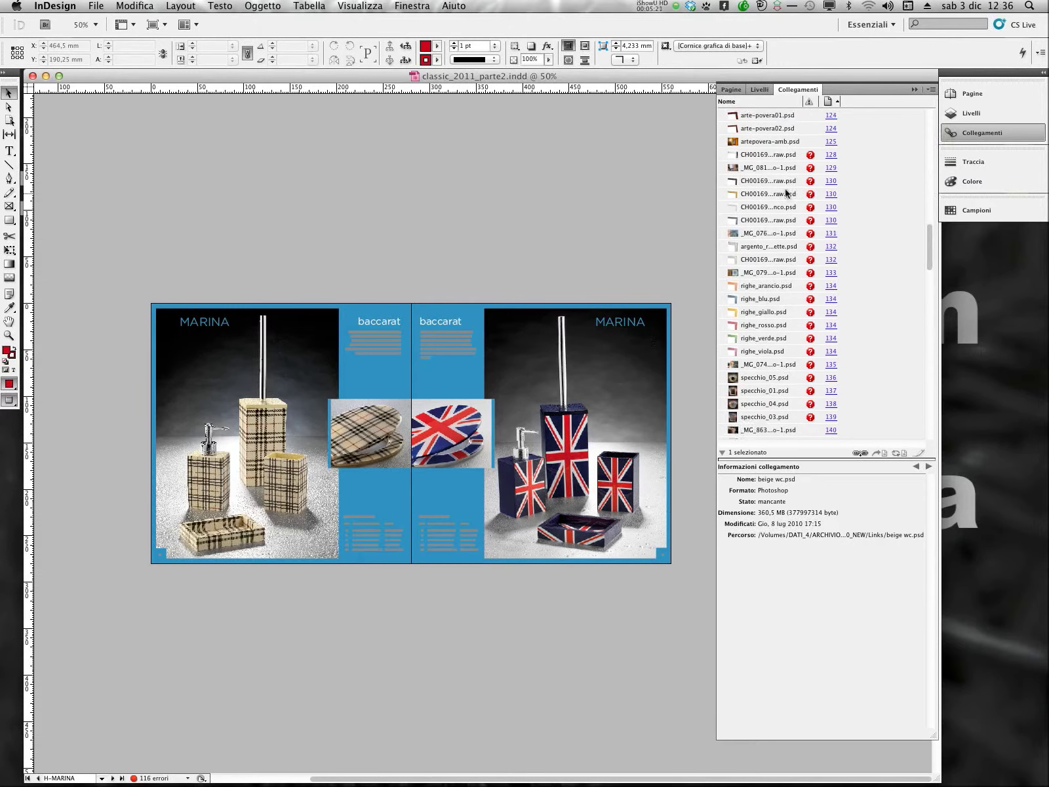
{"action": "left_click", "coordinate": [766, 194]}
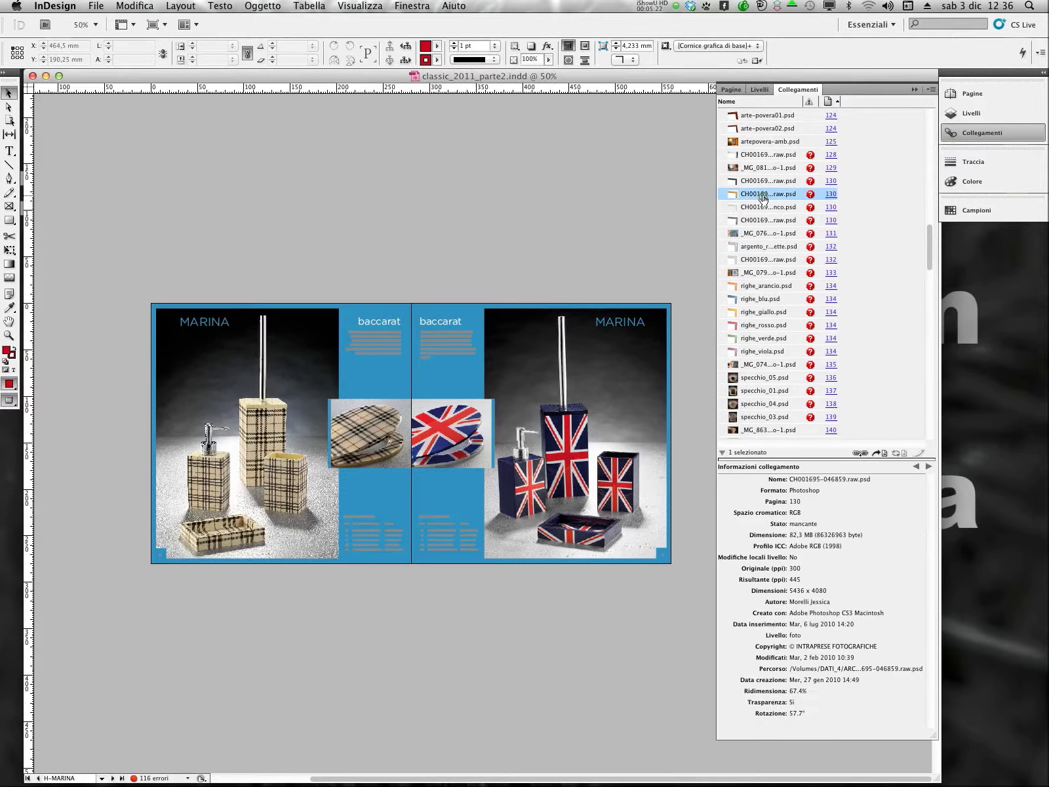
{"action": "left_click", "coordinate": [831, 195]}
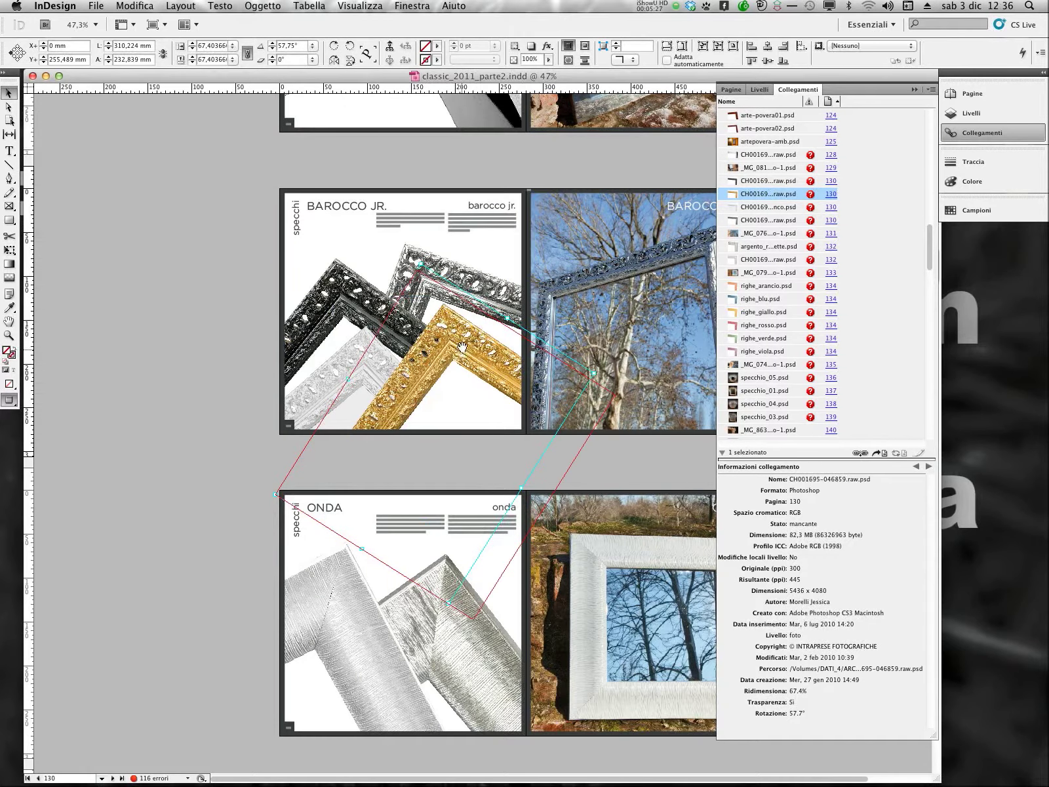
{"action": "left_click", "coordinate": [103, 172]}
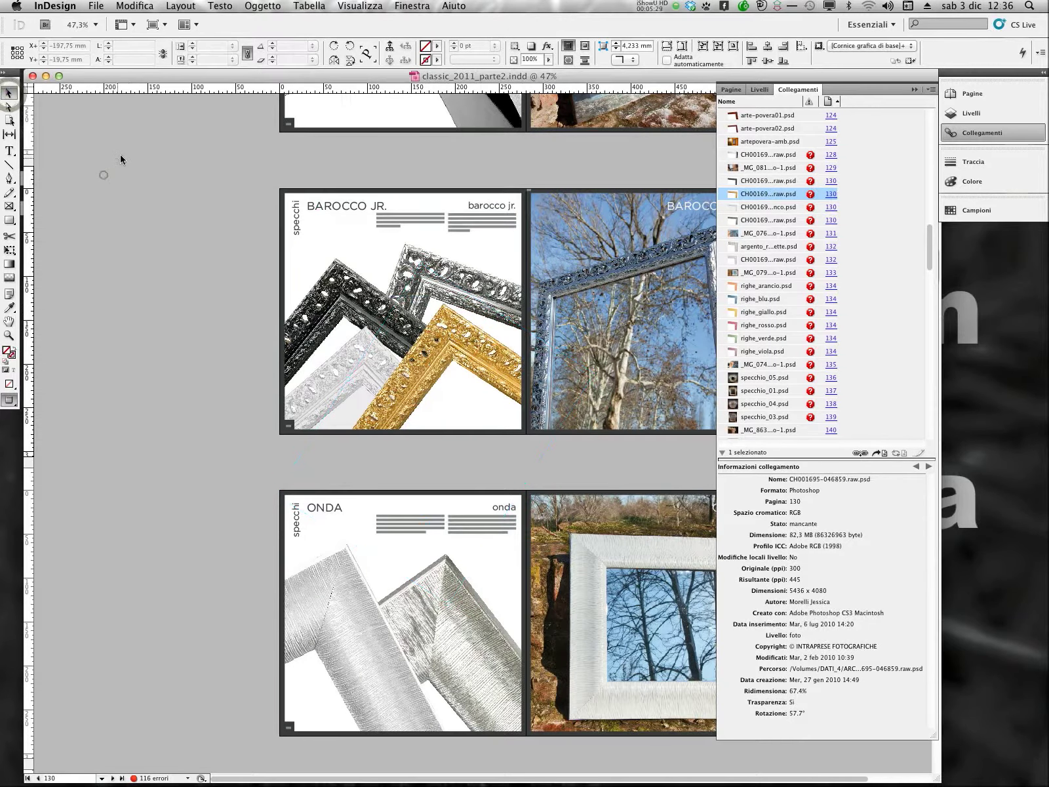
Step: Crop the gold frame image's picture box on page 130 and move the image over the black frame's corner
{"action": "left_click_drag", "start_coordinate": [454, 357], "coordinate": [424, 400]}
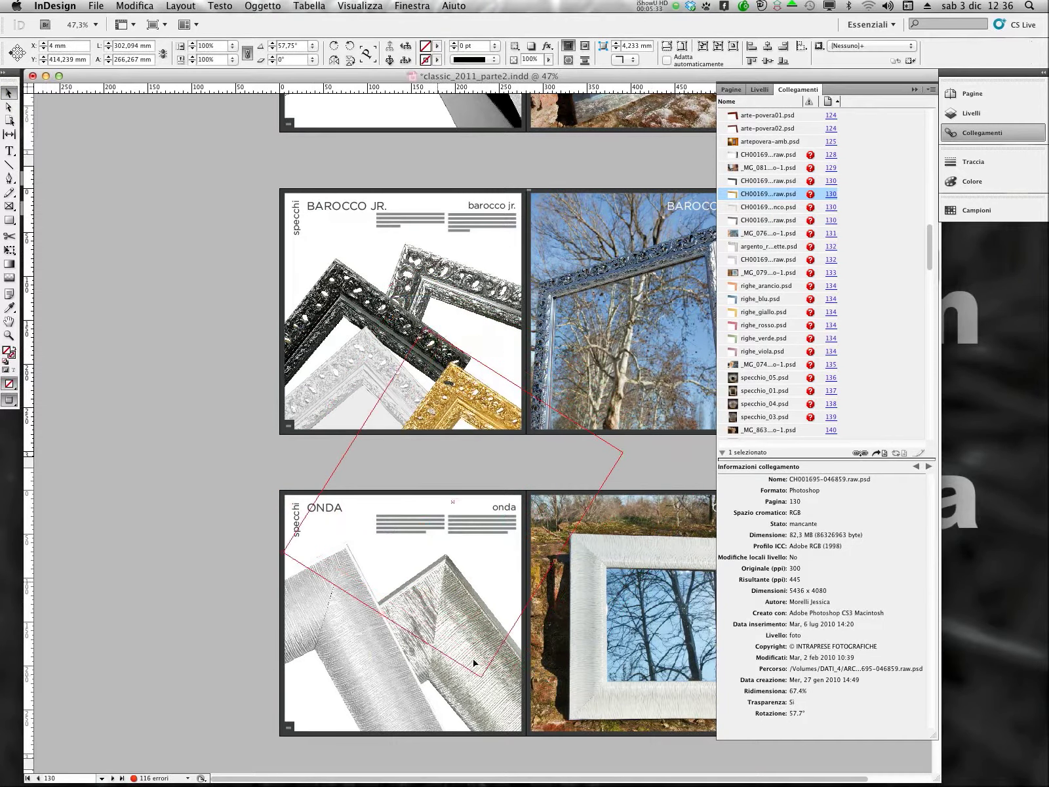
{"action": "left_click_drag", "start_coordinate": [481, 677], "coordinate": [466, 492]}
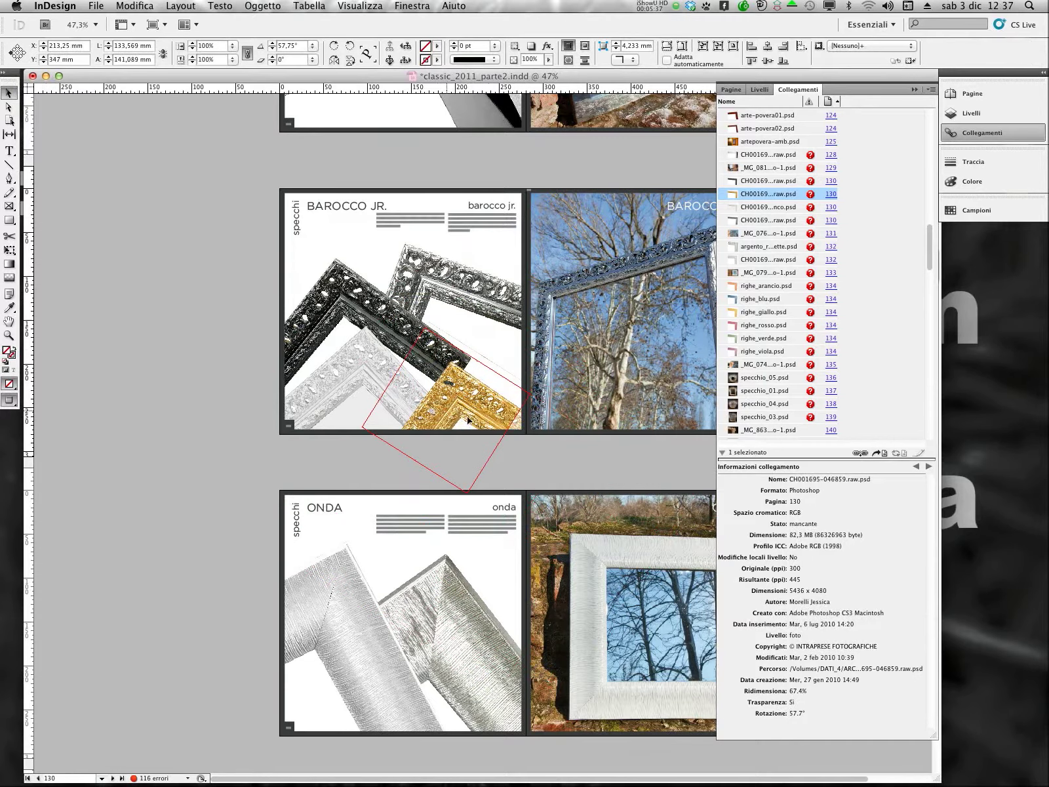
{"action": "left_click_drag", "start_coordinate": [451, 381], "coordinate": [356, 268]}
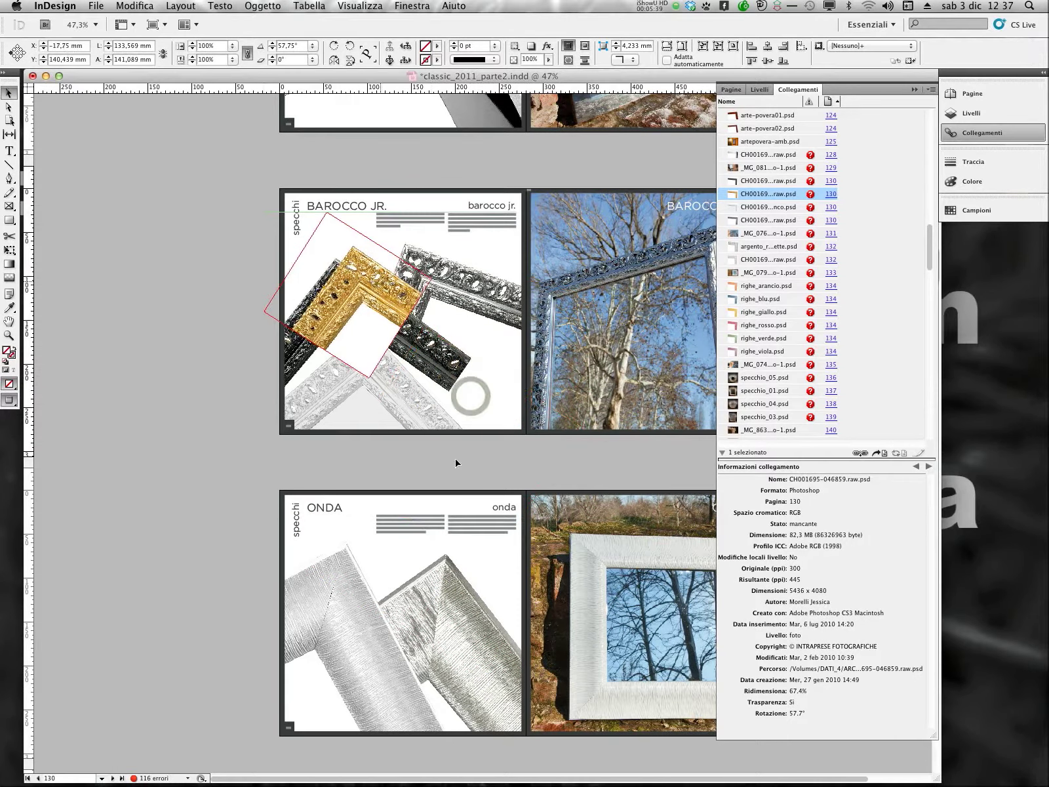
Step: Send the gold frame image behind the black frame, and shift the black frame image slightly down and to the right
{"action": "left_click", "coordinate": [262, 6]}
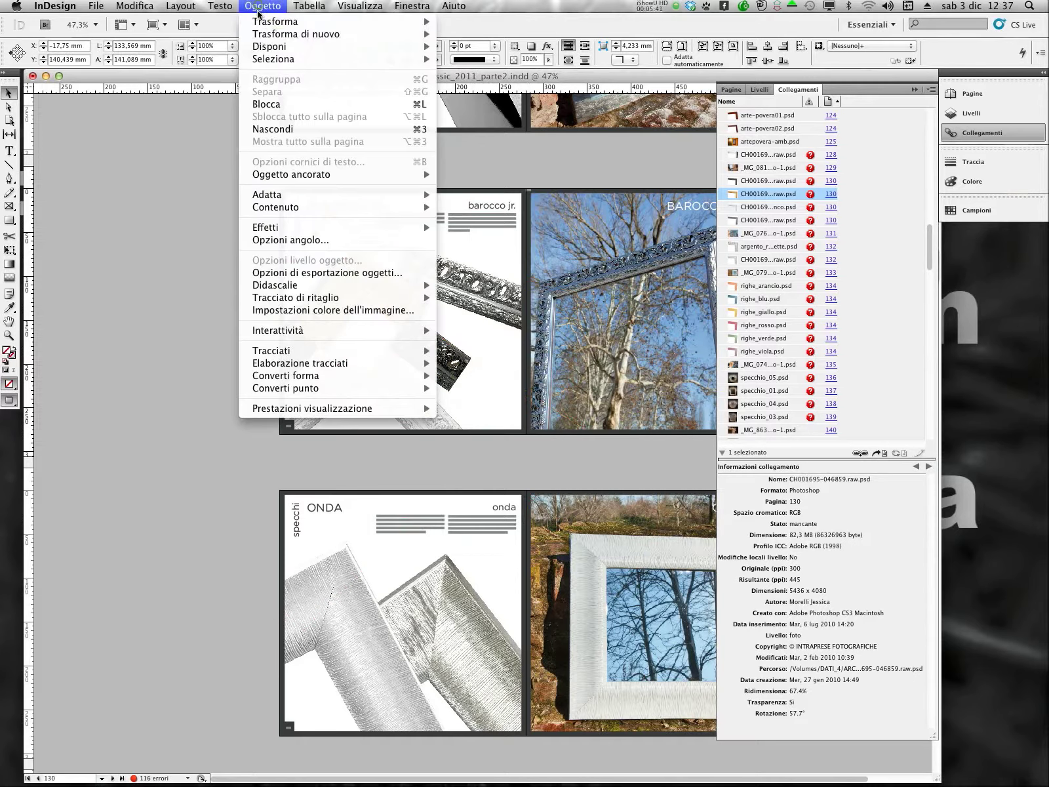
{"action": "mouse_move", "coordinate": [331, 46]}
{"action": "left_click", "coordinate": [482, 84]}
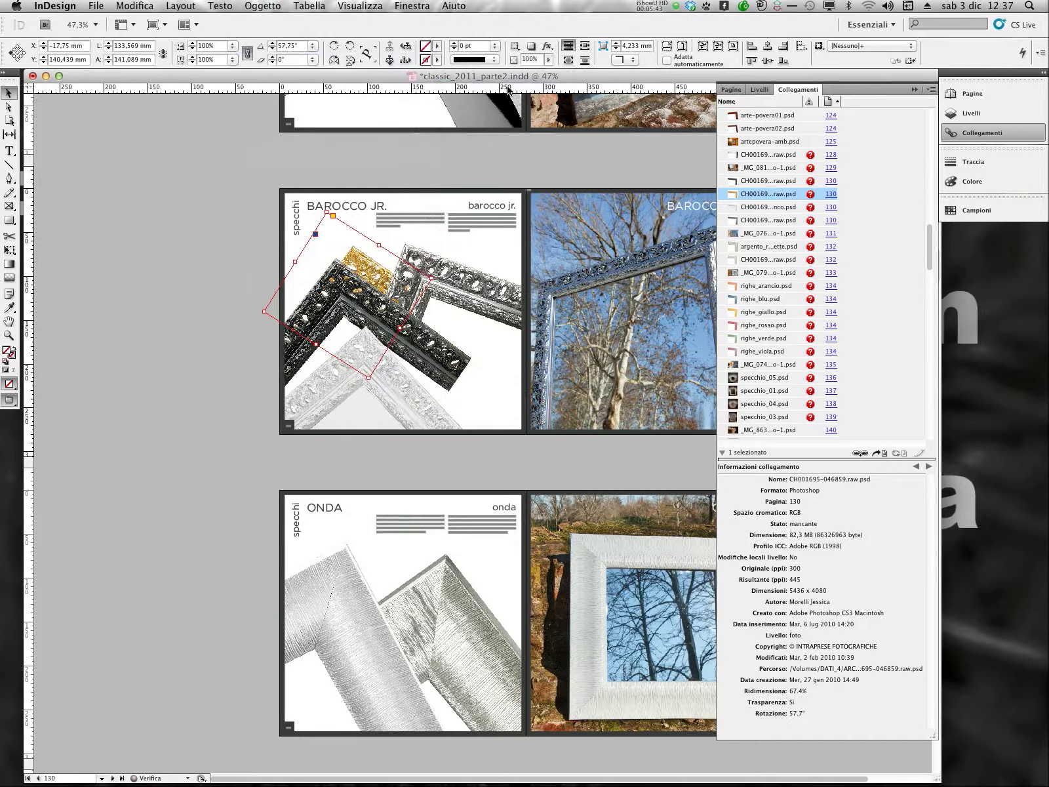
{"action": "left_click", "coordinate": [123, 271]}
{"action": "left_click_drag", "start_coordinate": [349, 253], "coordinate": [368, 279]}
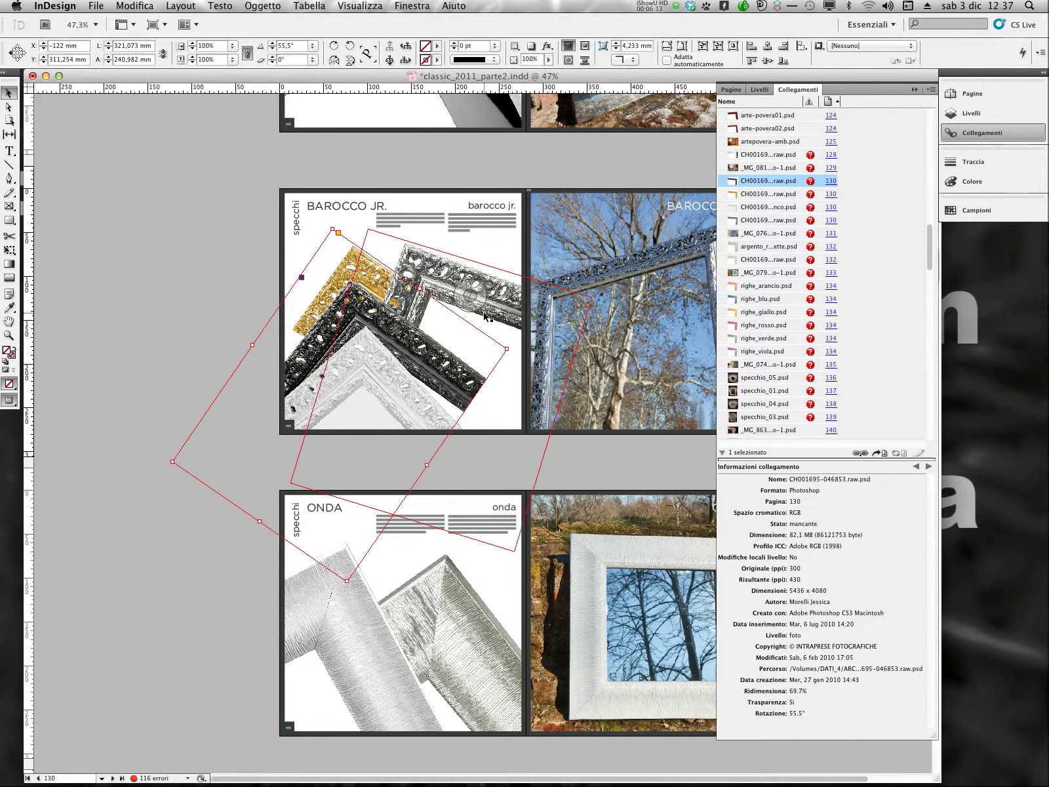
Step: Collapse the list of links, go to the CASALE spread on pages 124-125, and zoom into the wooden frame to 4000%
{"action": "left_click", "coordinate": [914, 91]}
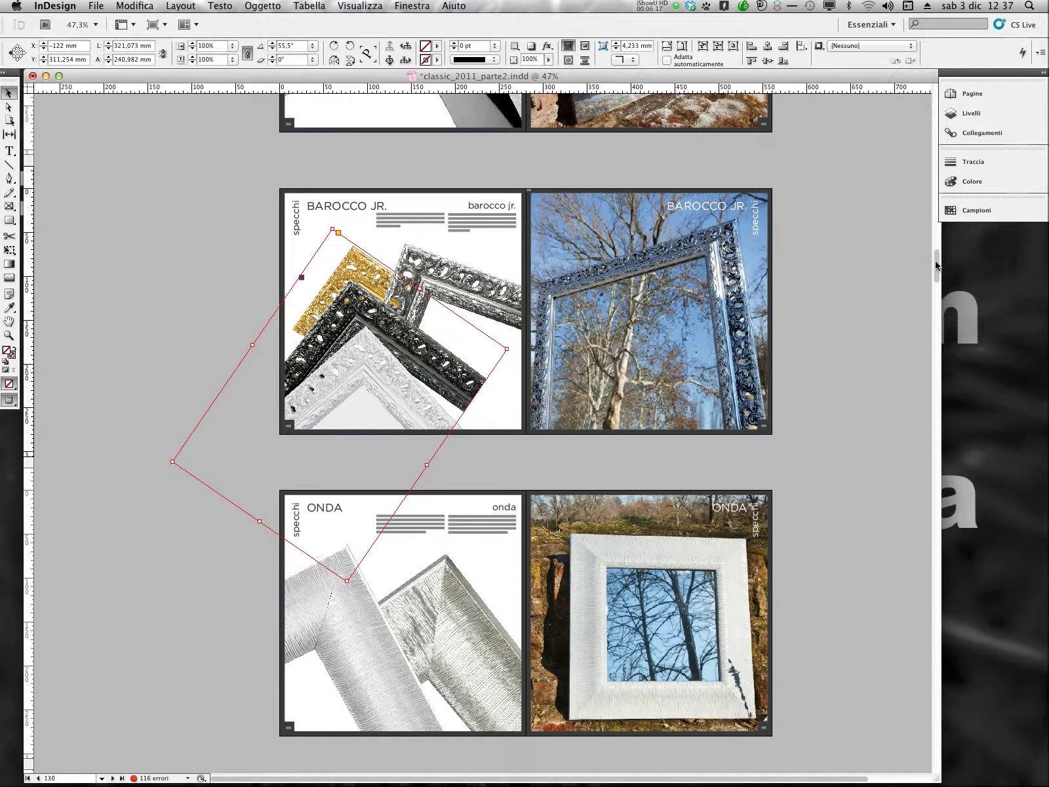
{"action": "scroll", "coordinate": [937, 264], "scroll_direction": "up", "scroll_amount": 10}
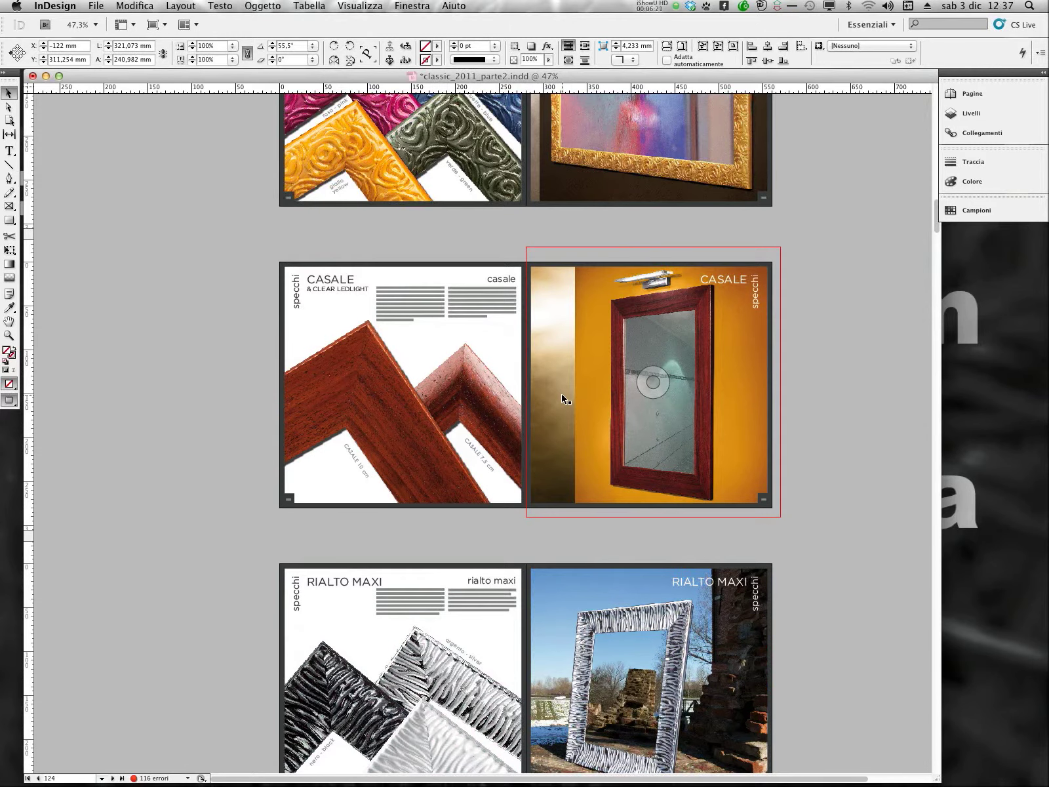
{"action": "left_click", "coordinate": [367, 6]}
{"action": "left_click", "coordinate": [375, 6]}
{"action": "key", "text": "z"}
{"action": "left_click_drag", "start_coordinate": [364, 391], "coordinate": [369, 394]}
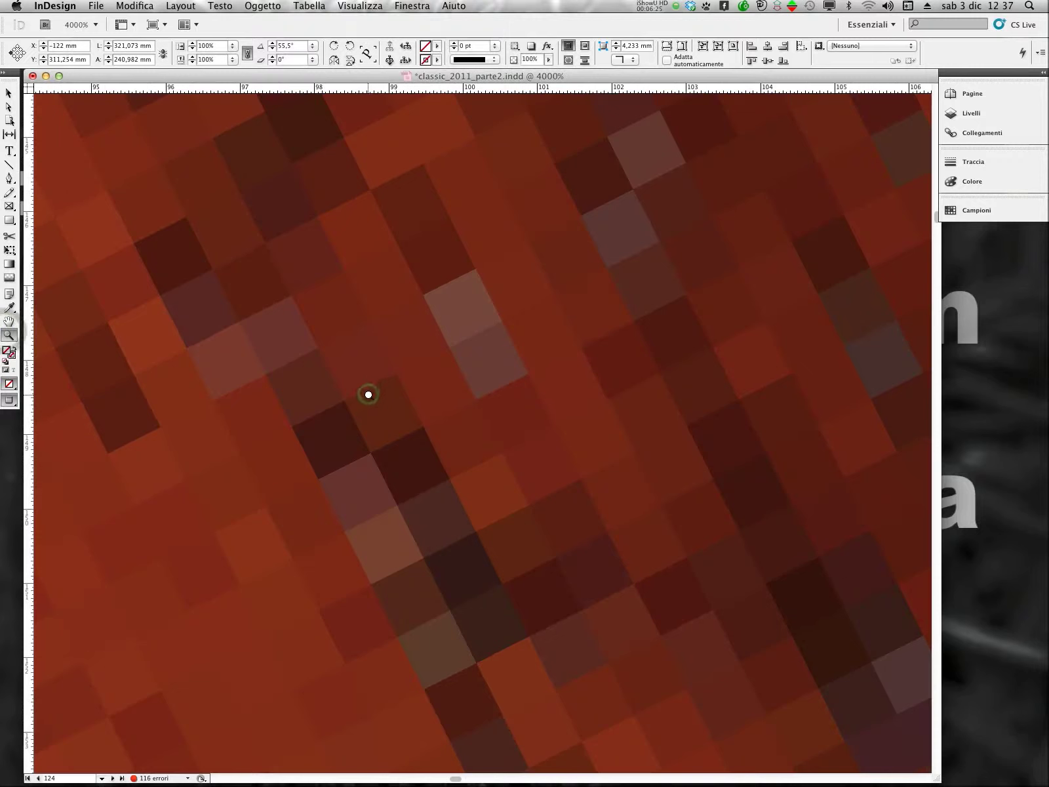
Step: Zoom back out to 150% to examine the low-resolution display of the wooden frames on page 124
{"action": "key", "text": "super+minus"}
{"action": "key", "text": "super+minus"}
{"action": "key", "text": "super+minus"}
{"action": "key", "text": "super+minus"}
{"action": "key", "text": "super+minus"}
{"action": "key", "text": "super+minus"}
{"action": "key", "text": "super+minus"}
{"action": "key", "text": "super+minus"}
{"action": "key", "text": "super+minus"}
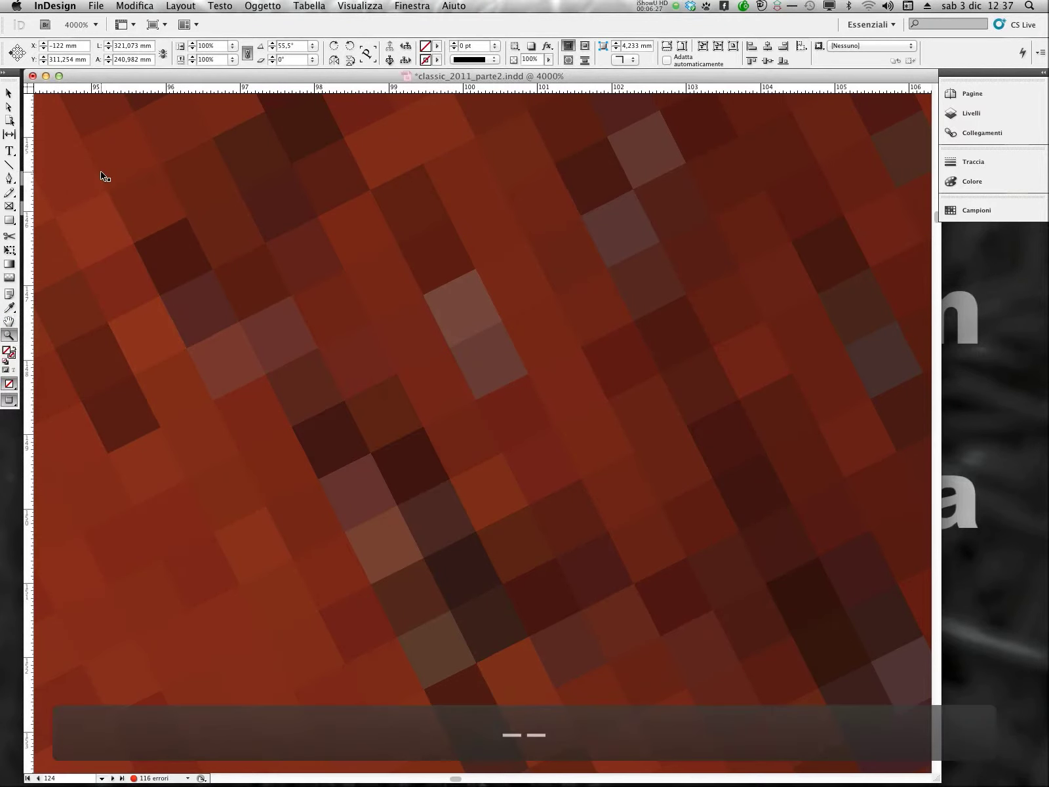
{"action": "key", "text": "super+minus"}
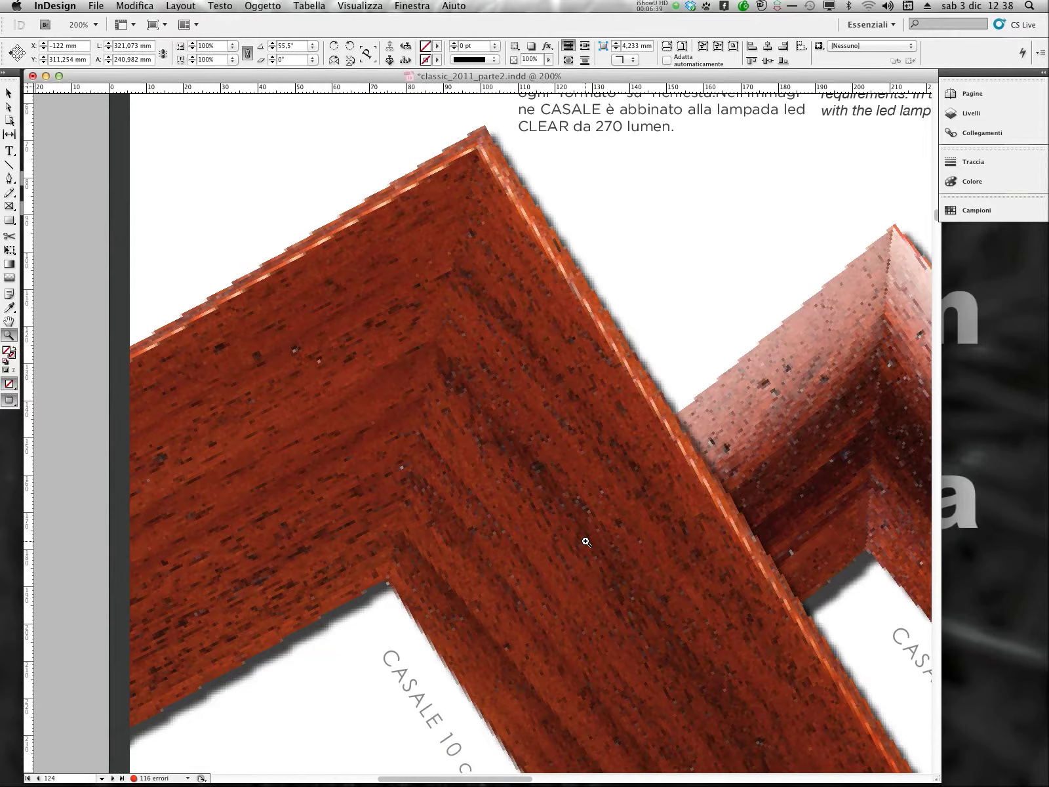
{"action": "key", "text": "super+minus"}
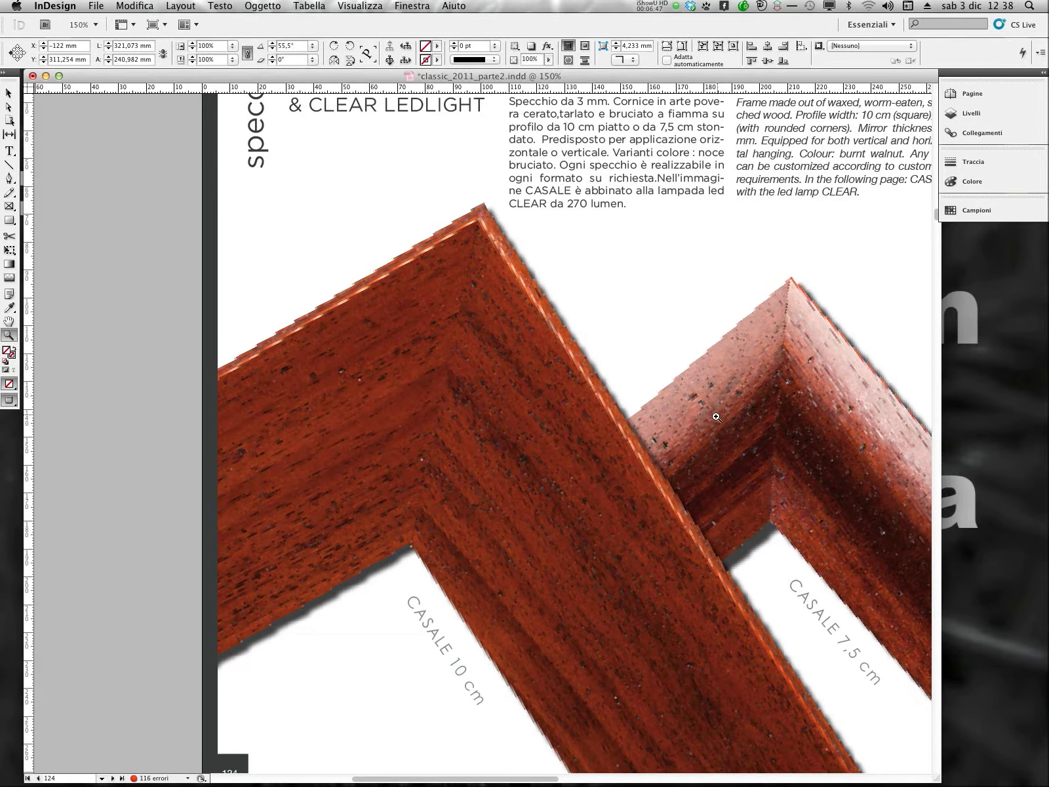
Step: Look at the CASALE mirror on page 125, and return to page 124 at 125% zoom
{"action": "left_click", "coordinate": [540, 778]}
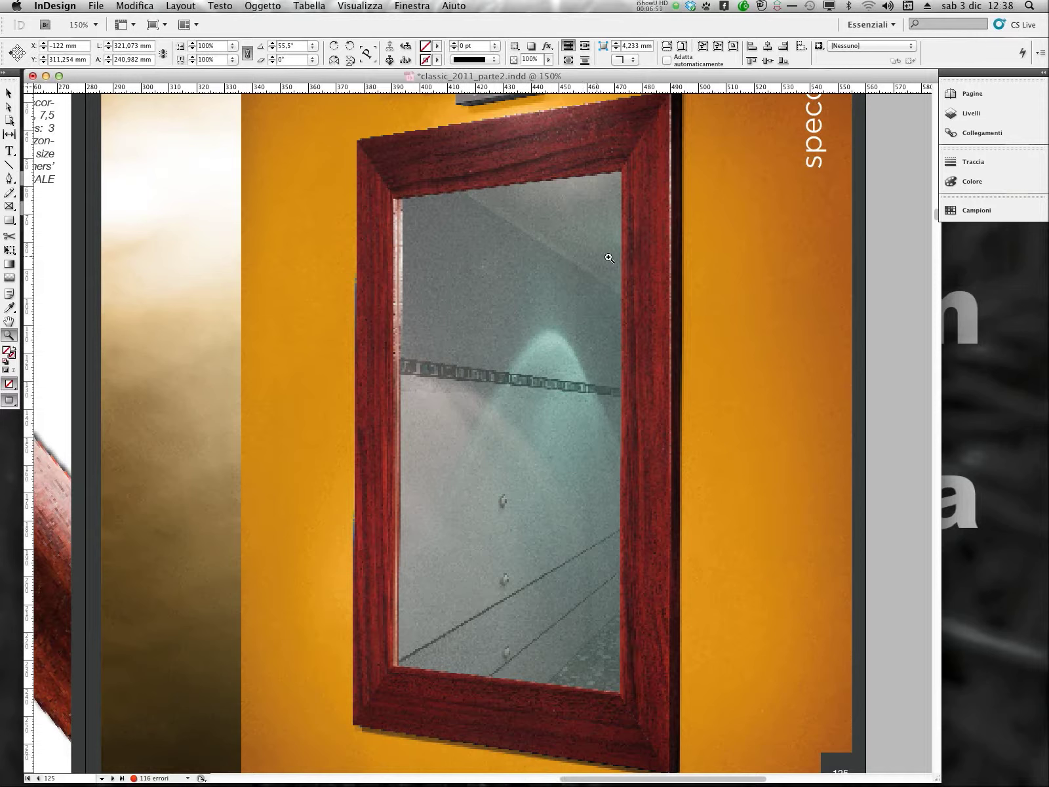
{"action": "left_click_drag", "start_coordinate": [594, 782], "coordinate": [444, 771]}
{"action": "key", "text": "super+minus"}
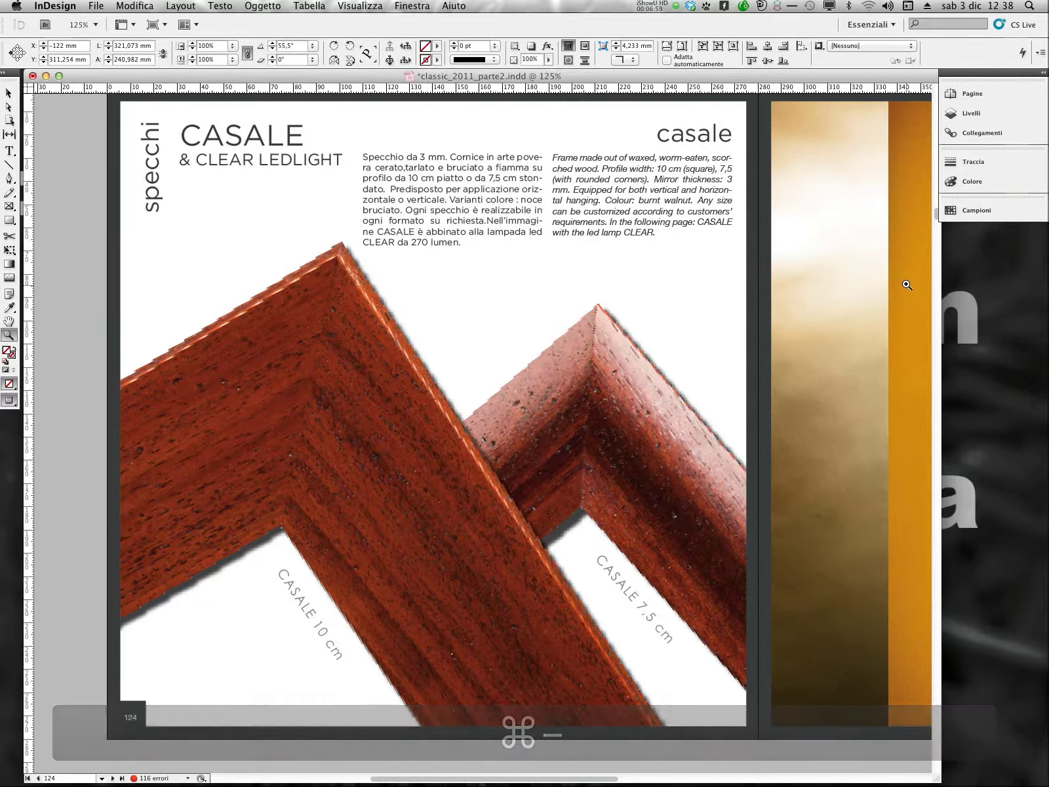
Step: Turn on overprint preview, and view the CASALE mirror on page 125 at 100% zoom
{"action": "left_click", "coordinate": [358, 5]}
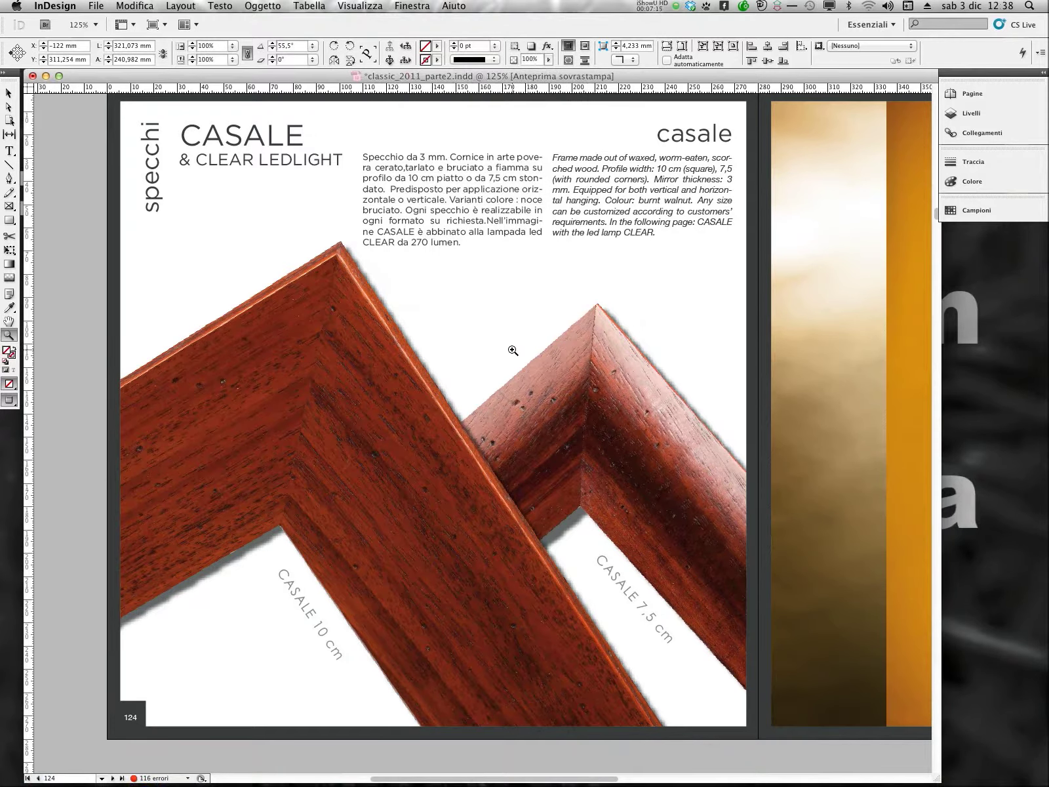
{"action": "key", "text": "super+minus"}
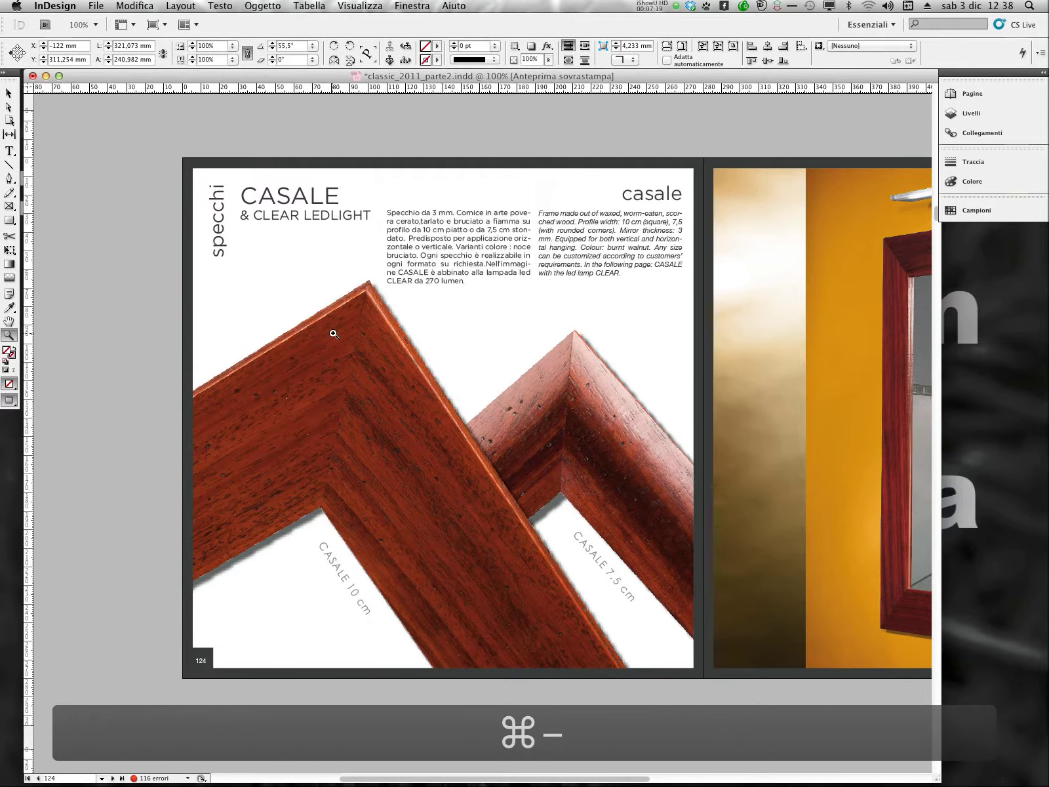
{"action": "left_click_drag", "start_coordinate": [811, 439], "coordinate": [512, 403]}
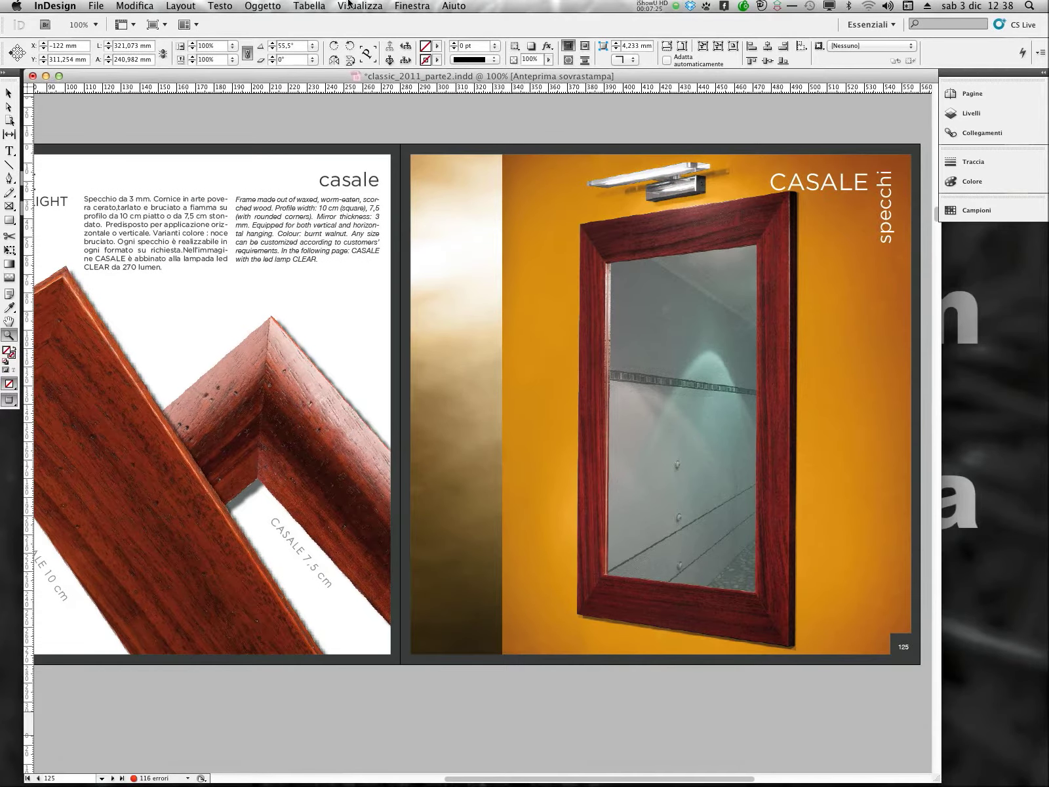
Step: Turn overprint preview off and on again to compare how the page 125 image is rendered
{"action": "left_click", "coordinate": [348, 6]}
{"action": "left_click", "coordinate": [367, 21]}
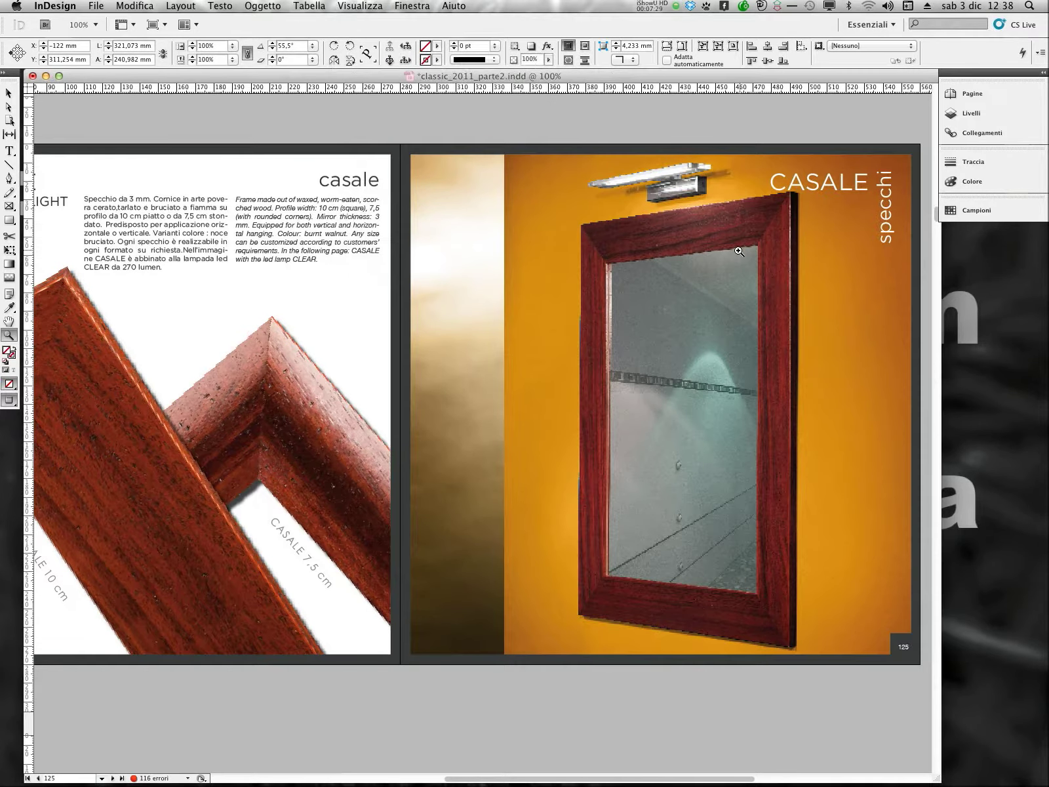
{"action": "left_click", "coordinate": [409, 6]}
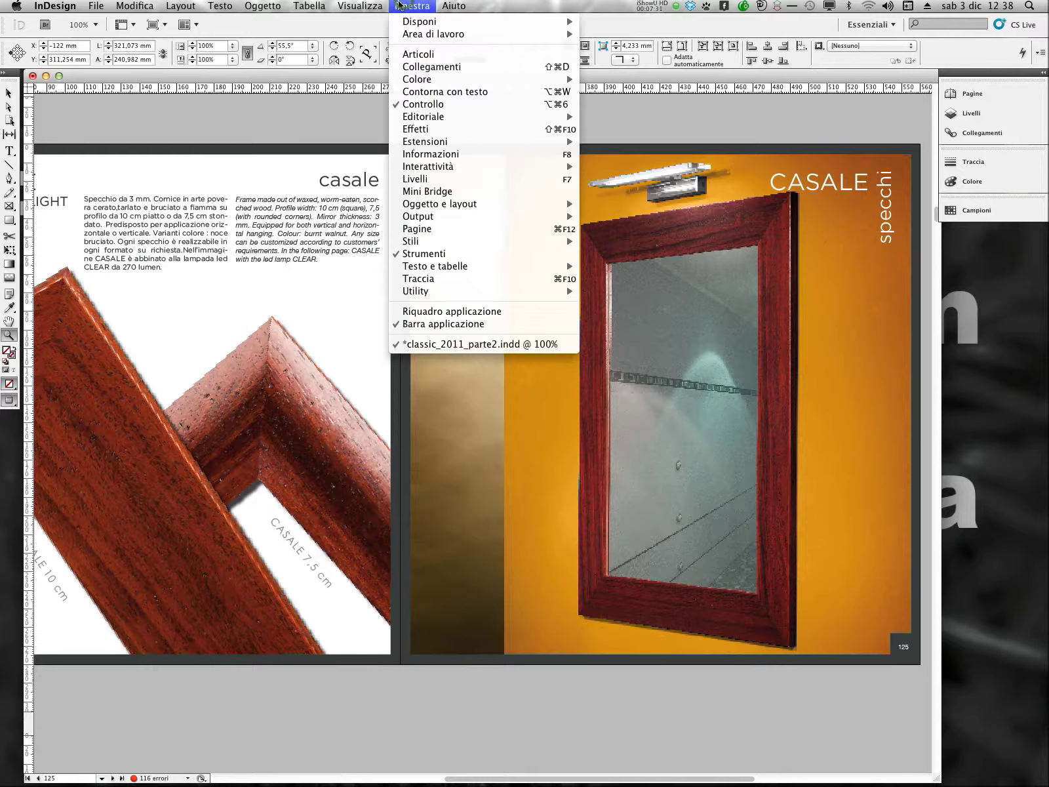
{"action": "left_click", "coordinate": [371, 21]}
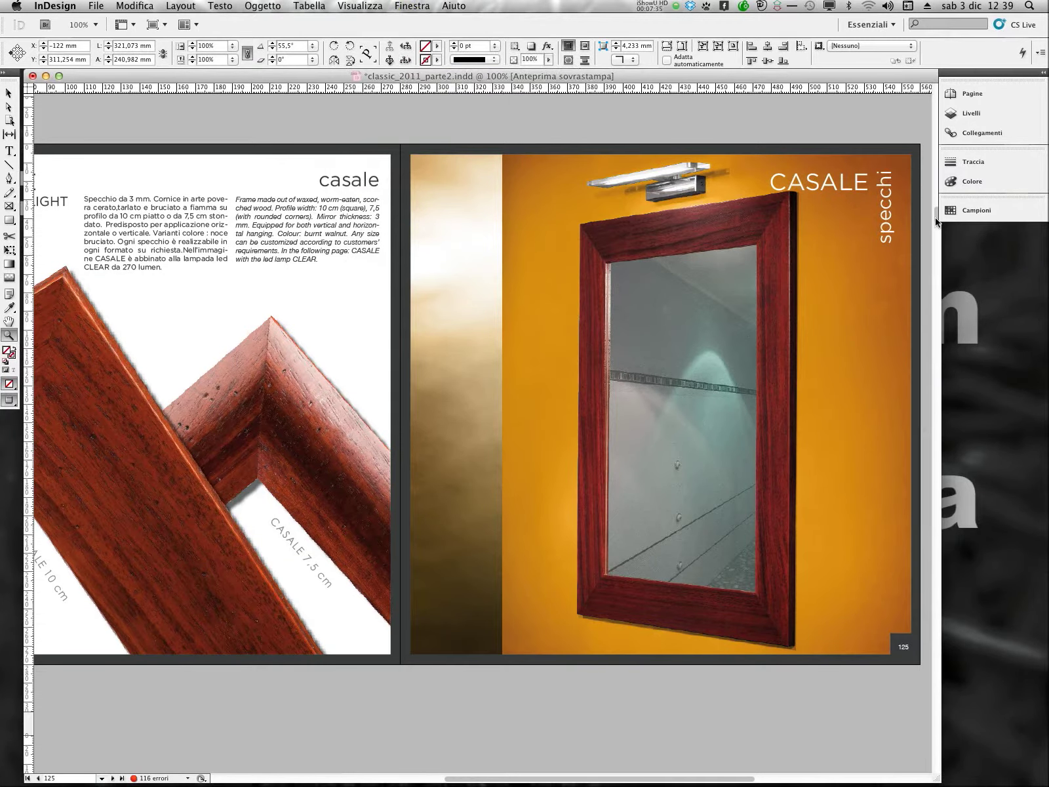
Step: Look through the mirror pages from CASALE to the COLOURS spread on pages 134-135 in overprint preview
{"action": "scroll", "coordinate": [936, 222], "scroll_direction": "down", "scroll_amount": 15}
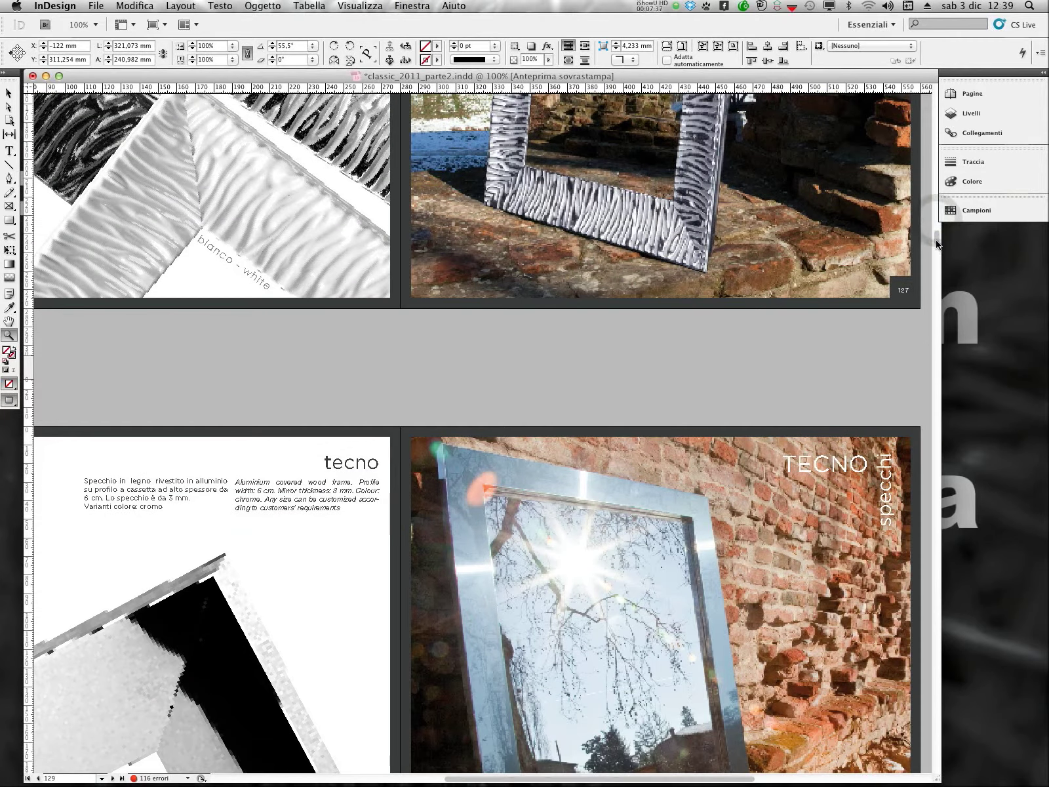
{"action": "left_click_drag", "start_coordinate": [936, 242], "coordinate": [936, 271]}
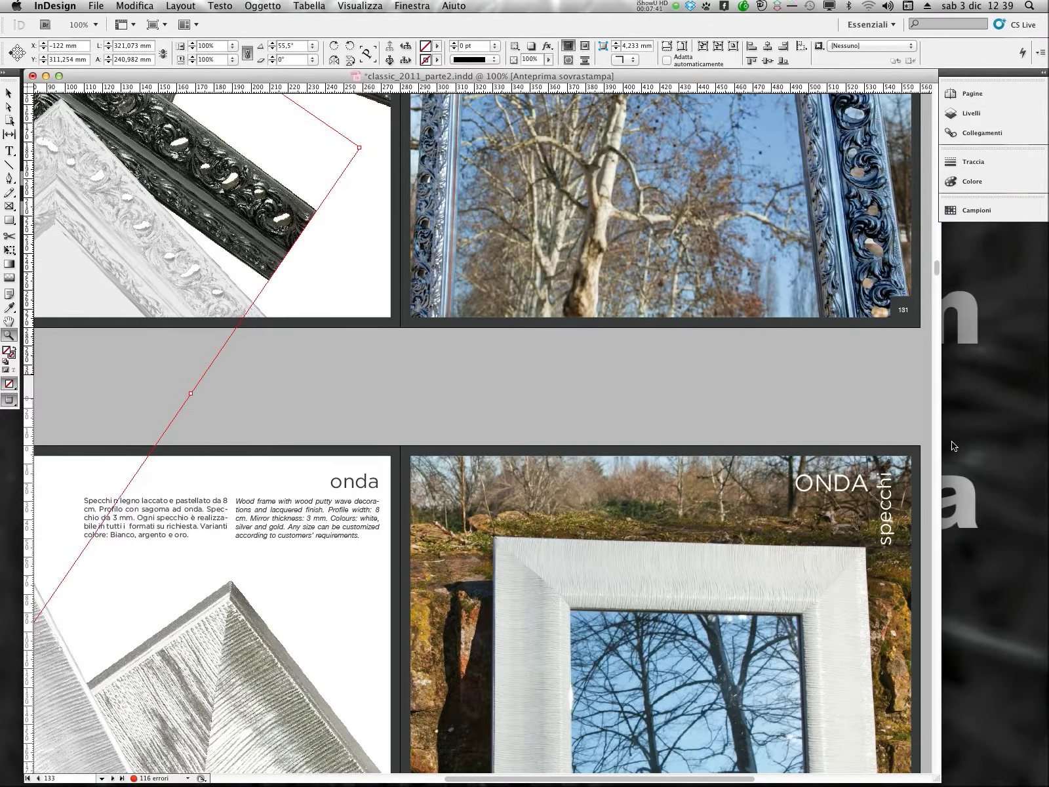
{"action": "left_click_drag", "start_coordinate": [939, 265], "coordinate": [936, 291]}
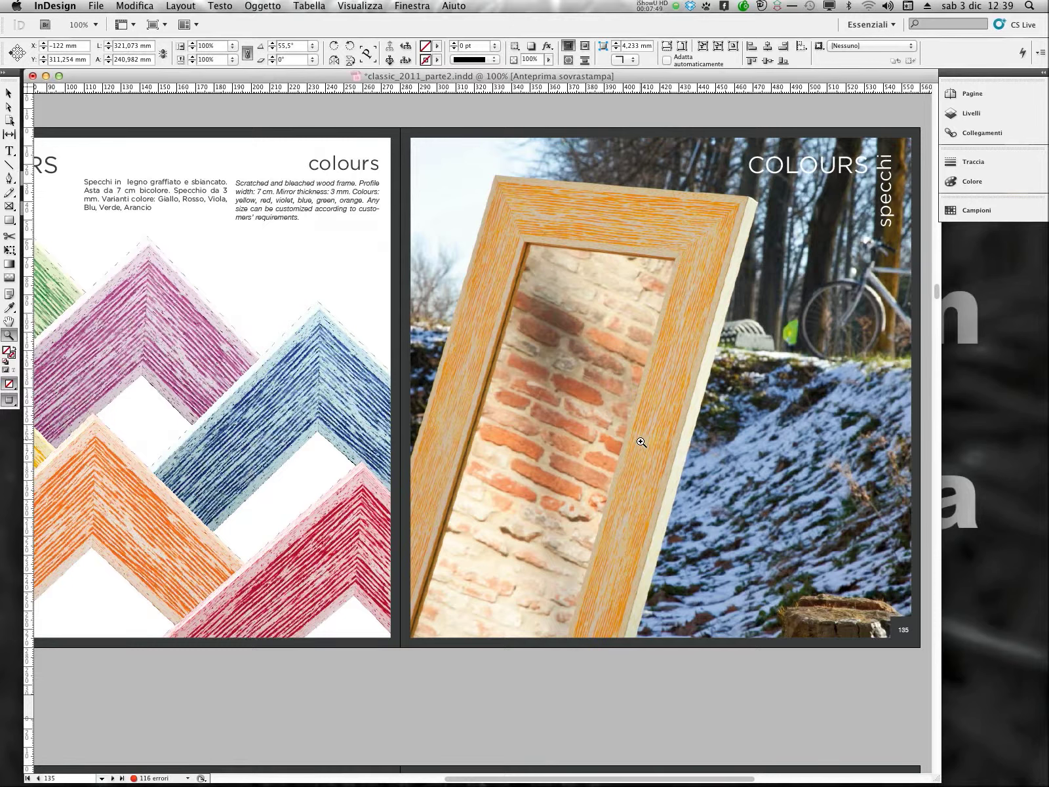
Step: Turn off overprint preview on the COLOURS spread, and look at the available proof setup options without changing them
{"action": "left_click", "coordinate": [383, 7]}
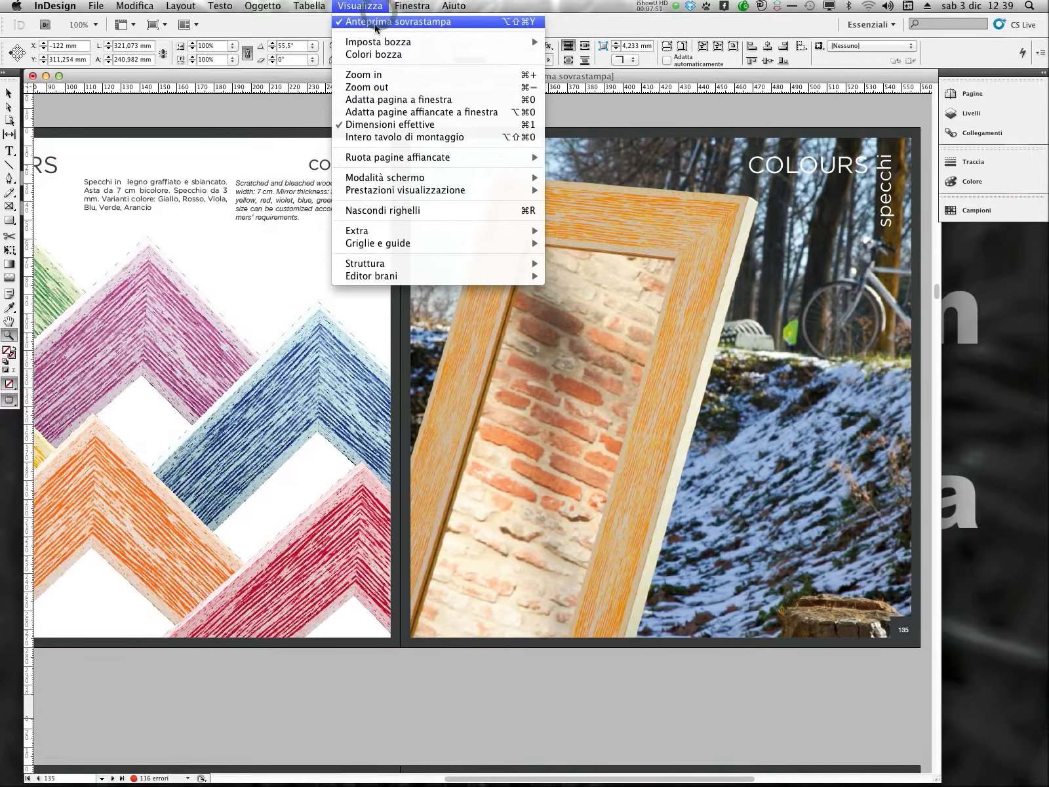
{"action": "left_click", "coordinate": [377, 23]}
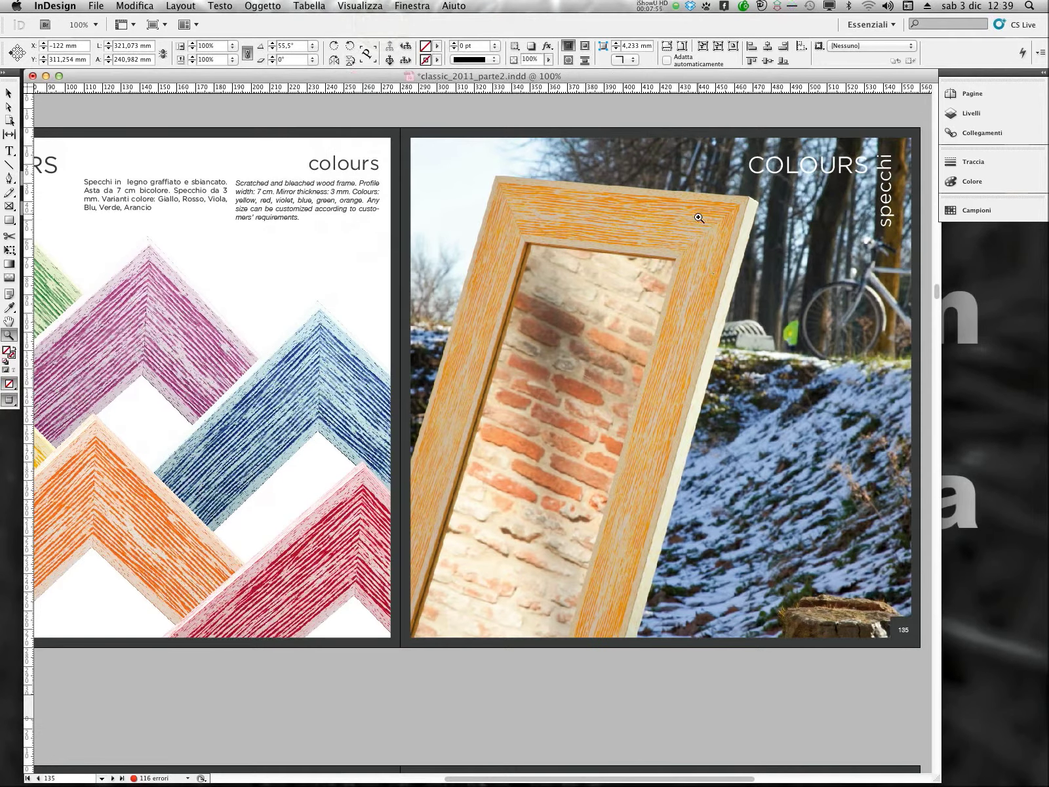
{"action": "left_click", "coordinate": [380, 6]}
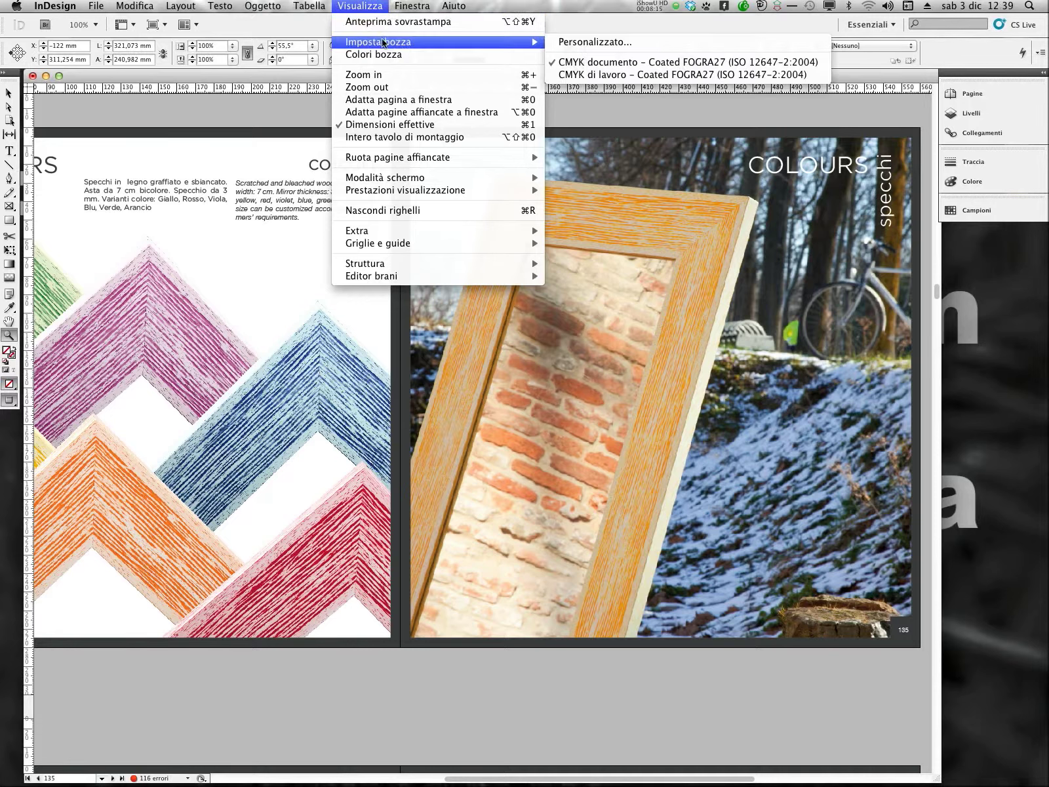
{"action": "left_click", "coordinate": [256, 131]}
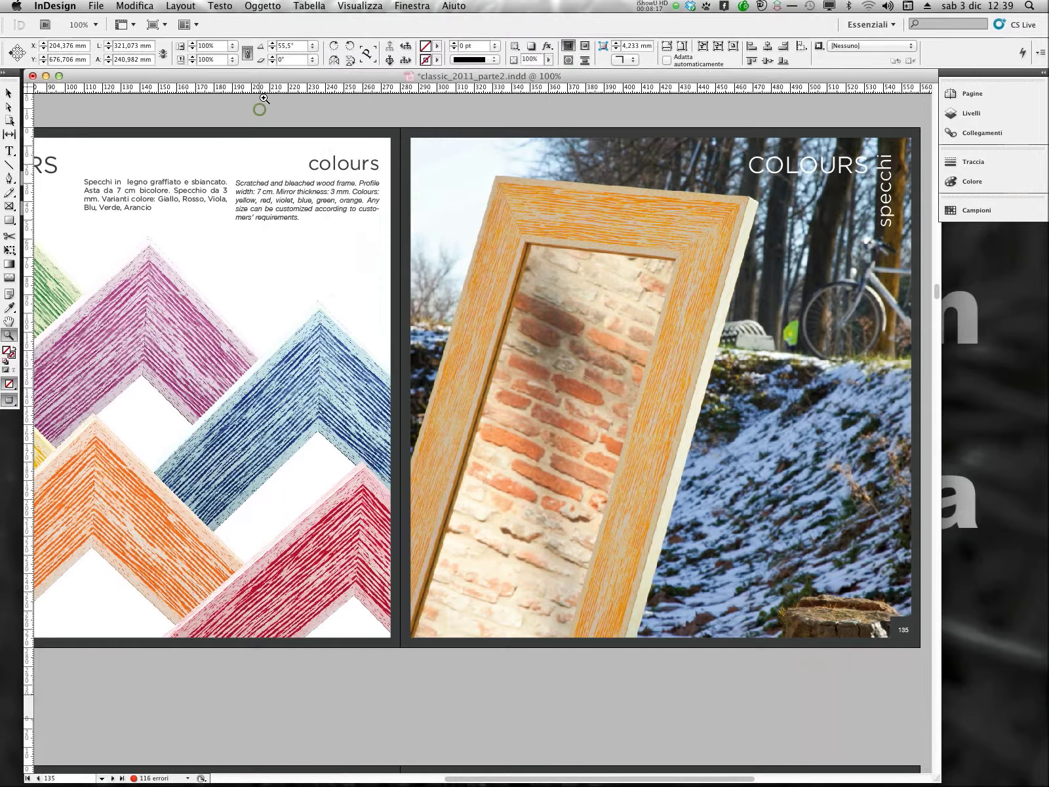
{"action": "left_click", "coordinate": [259, 107]}
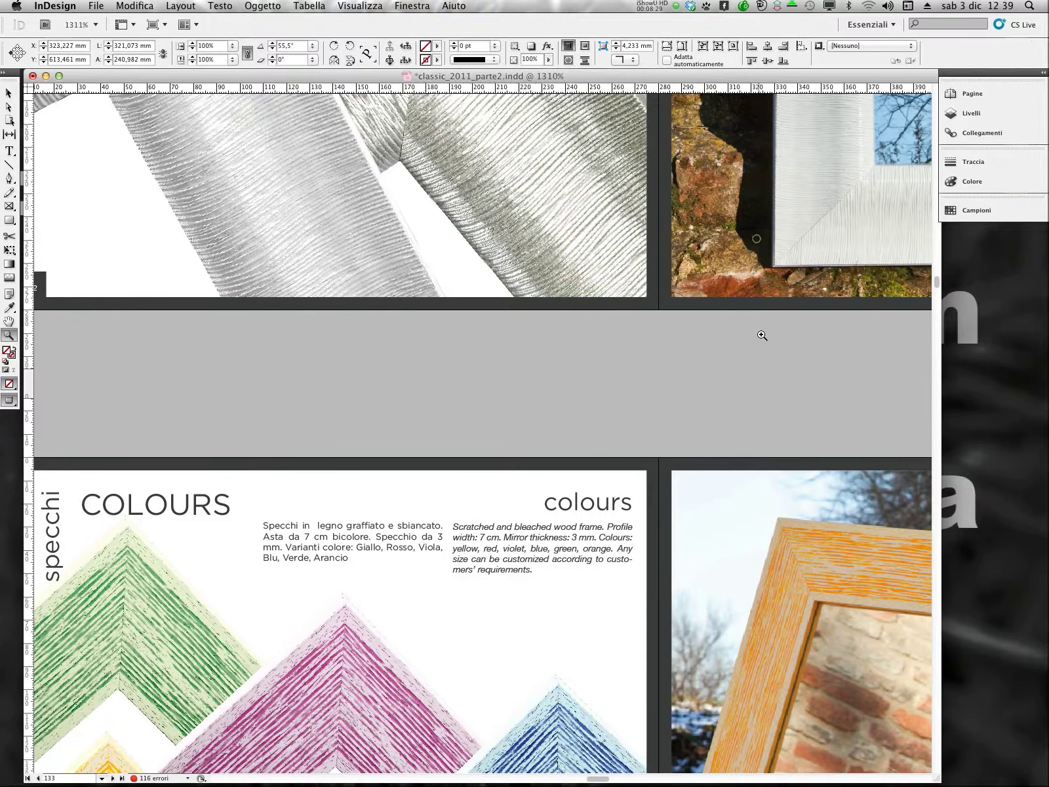
Step: Inspect the image pixels around the lower-left frame corner of the page 133 mirror up close, and return to 100% zoom
{"action": "left_click_drag", "start_coordinate": [724, 223], "coordinate": [796, 282]}
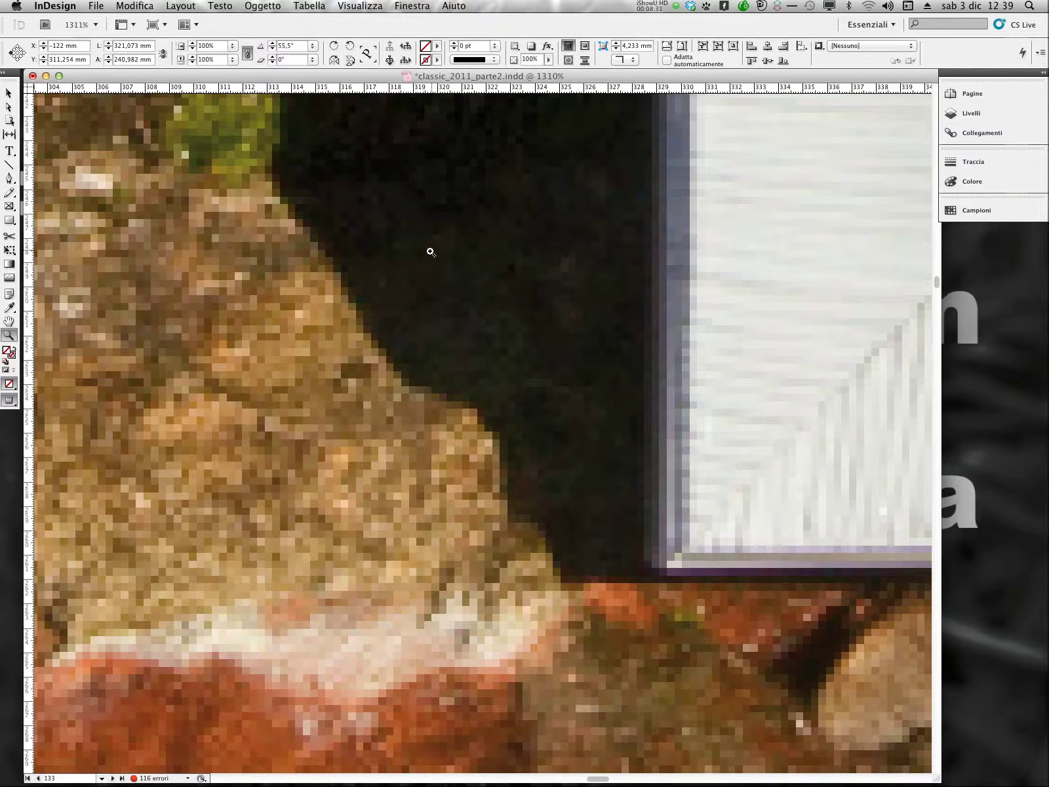
{"action": "double_click", "coordinate": [10, 336]}
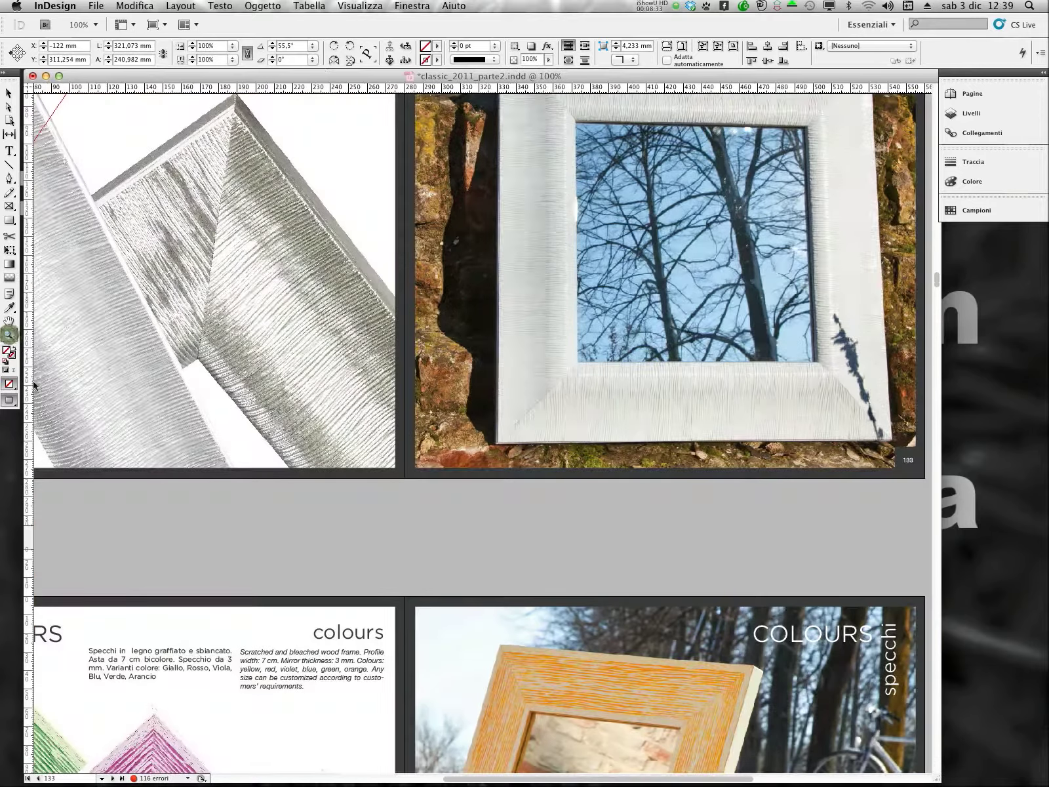
{"action": "left_click", "coordinate": [644, 5]}
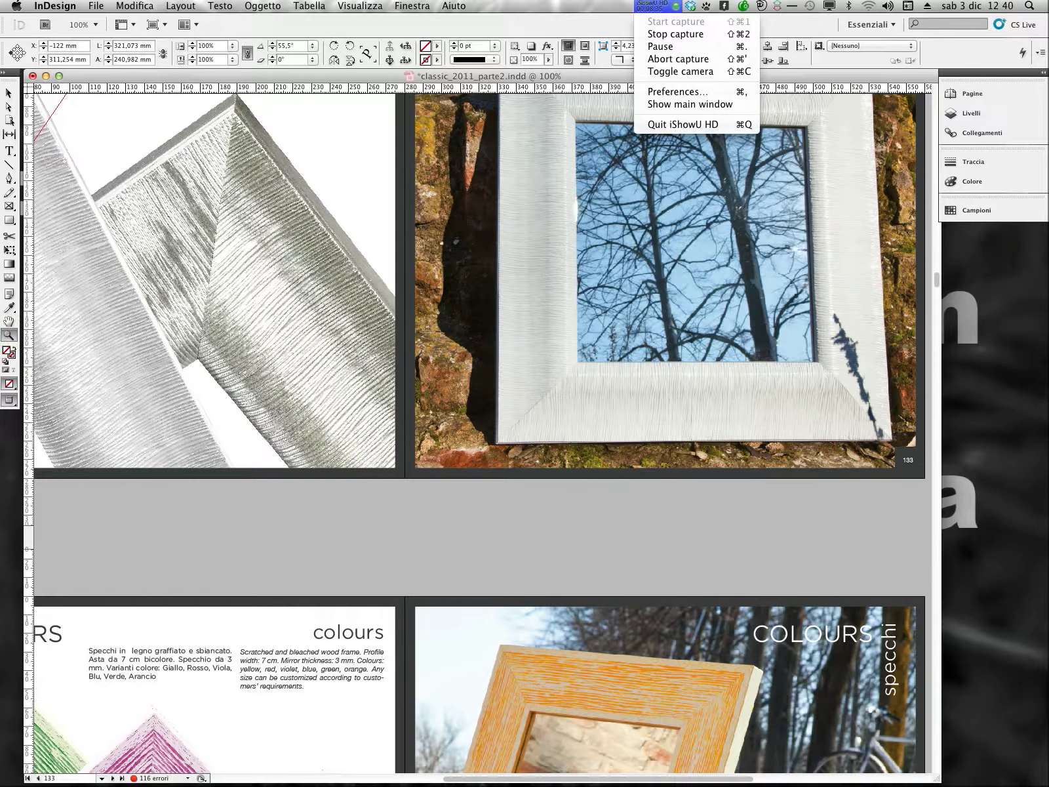